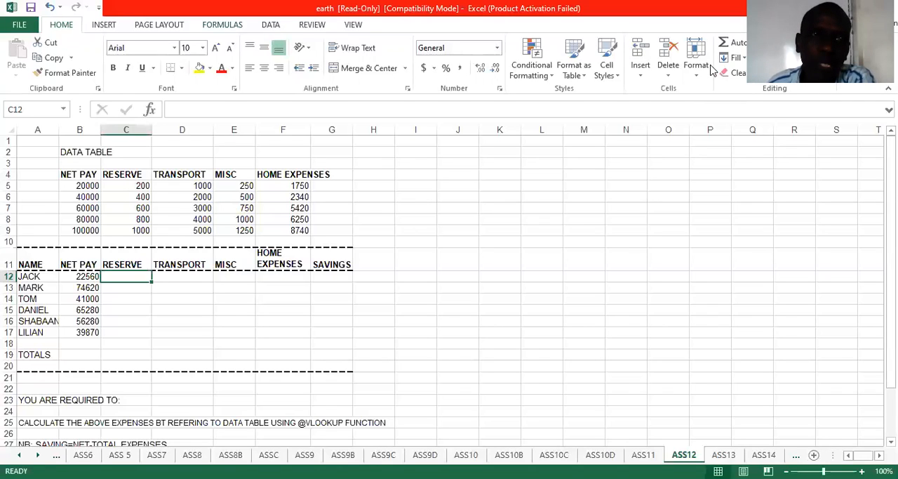
# Step: Start a VLOOKUP function in C12 with lookup value B12 and the absolute table array $B$4:$F$9
pyautogui.click(222, 26)
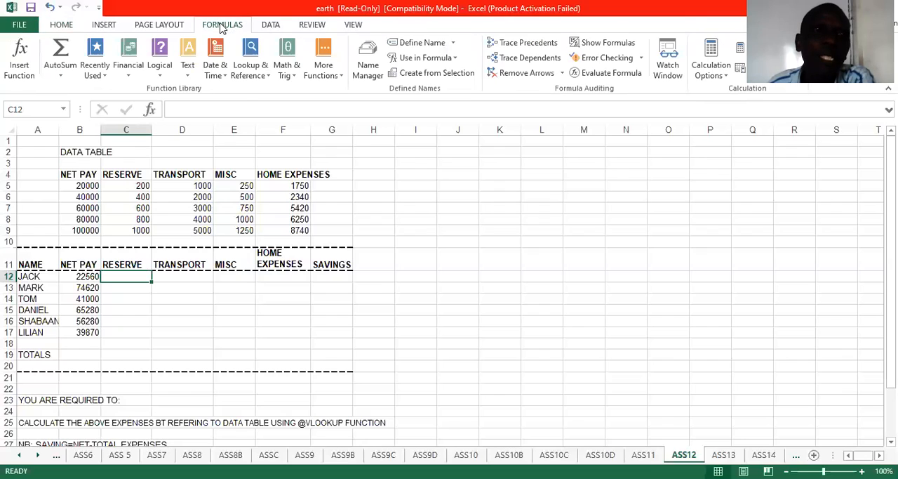
pyautogui.click(248, 73)
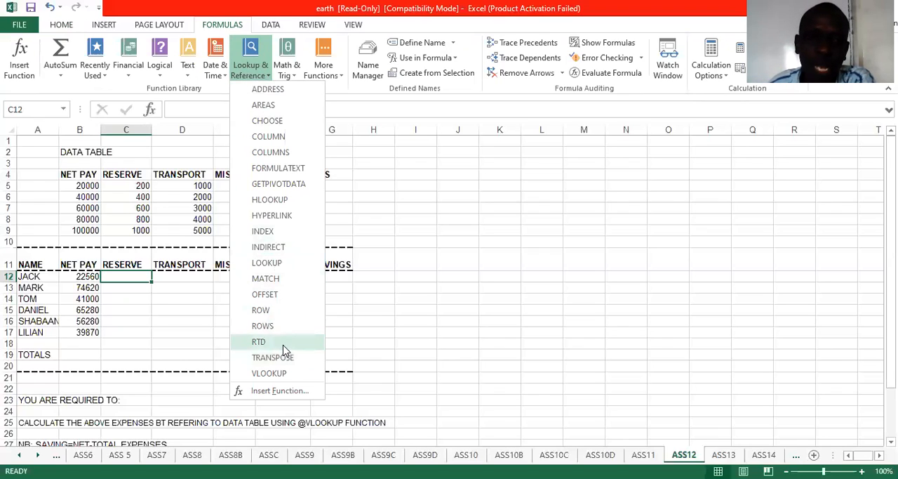
pyautogui.click(268, 373)
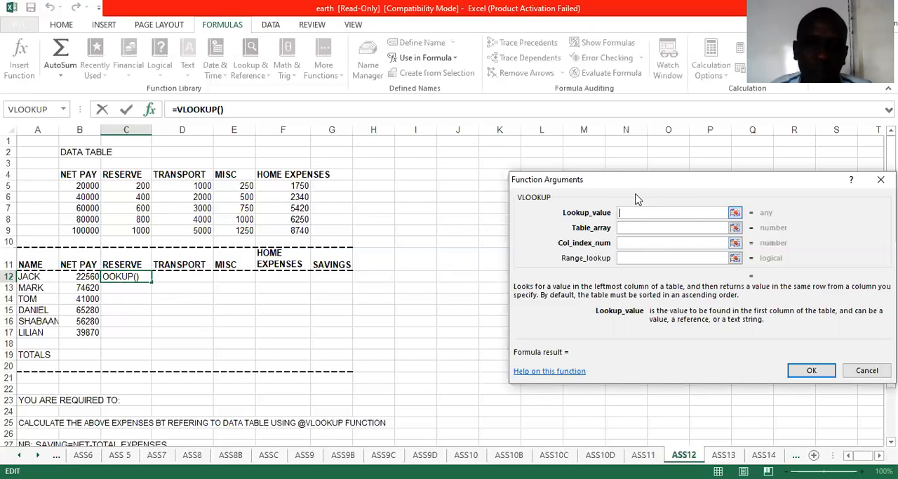
pyautogui.moveTo(638, 196); pyautogui.dragTo(561, 182)
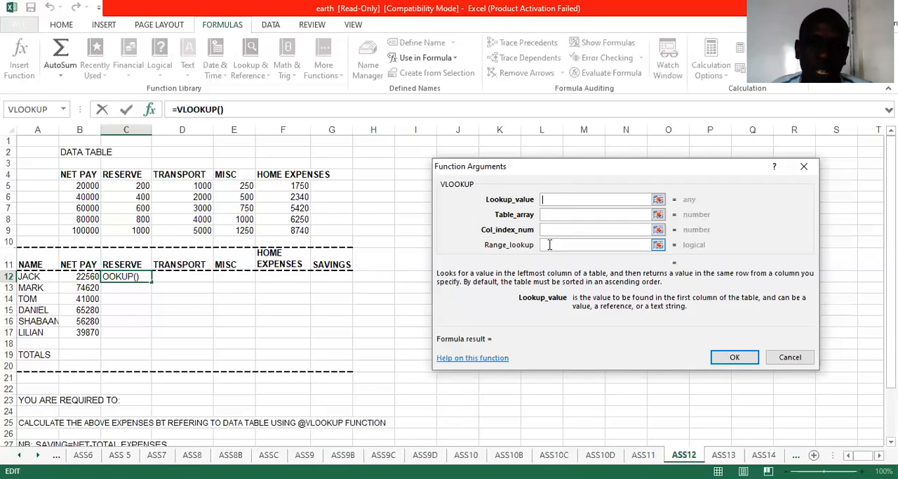
pyautogui.click(86, 276)
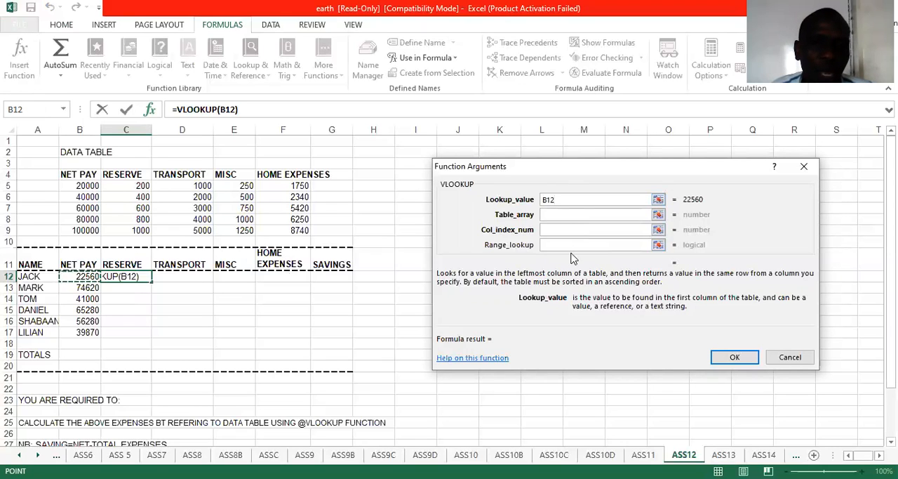
pyautogui.click(559, 216)
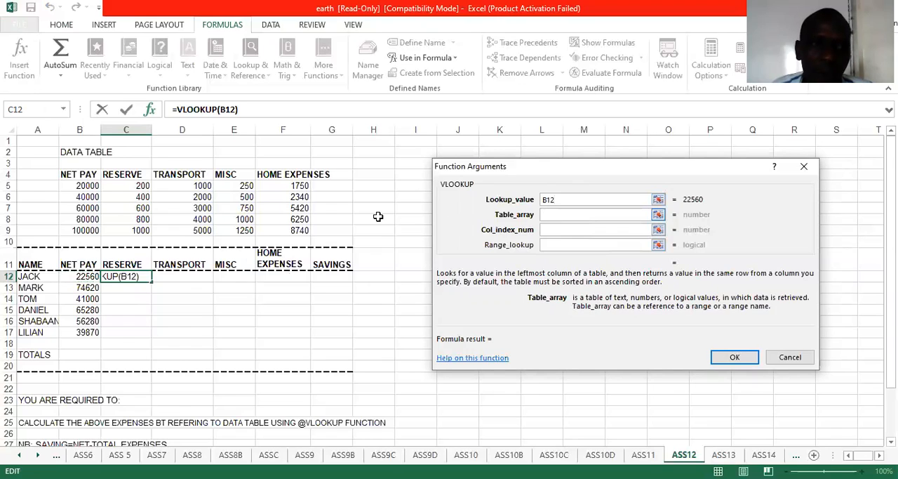
pyautogui.click(73, 173)
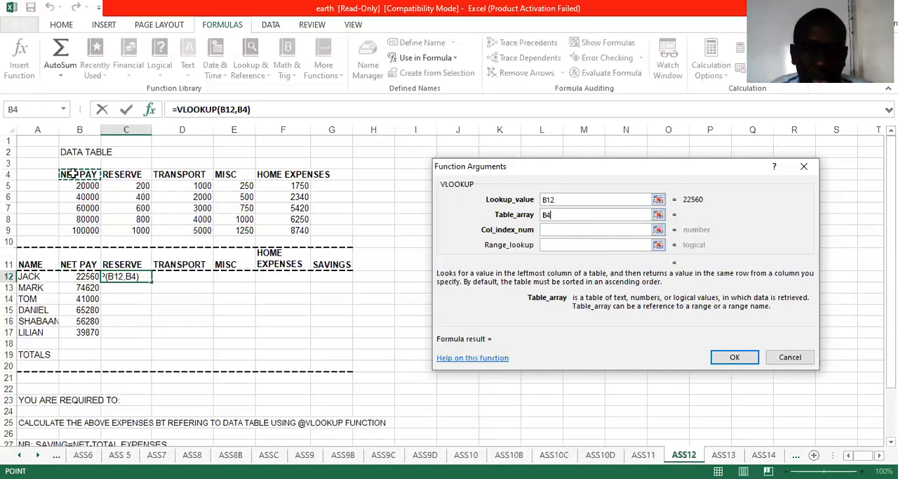
pyautogui.moveTo(72, 173); pyautogui.dragTo(276, 229)
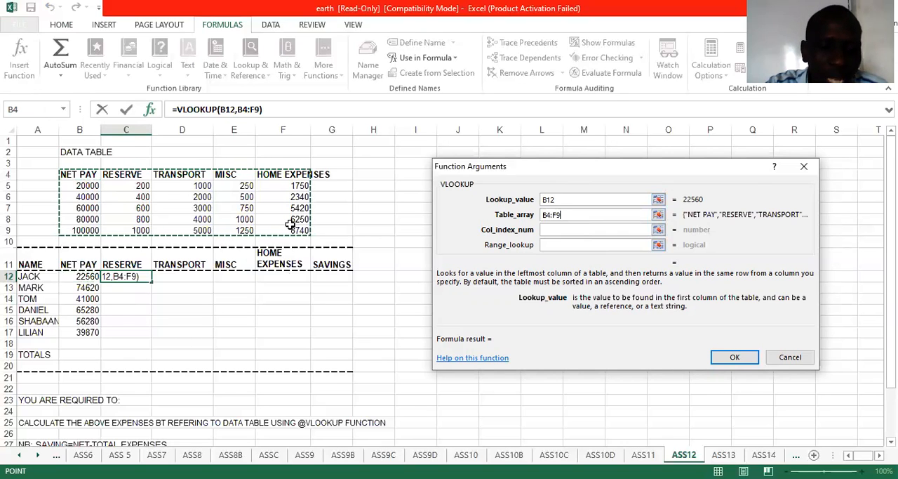
pyautogui.press('F4')
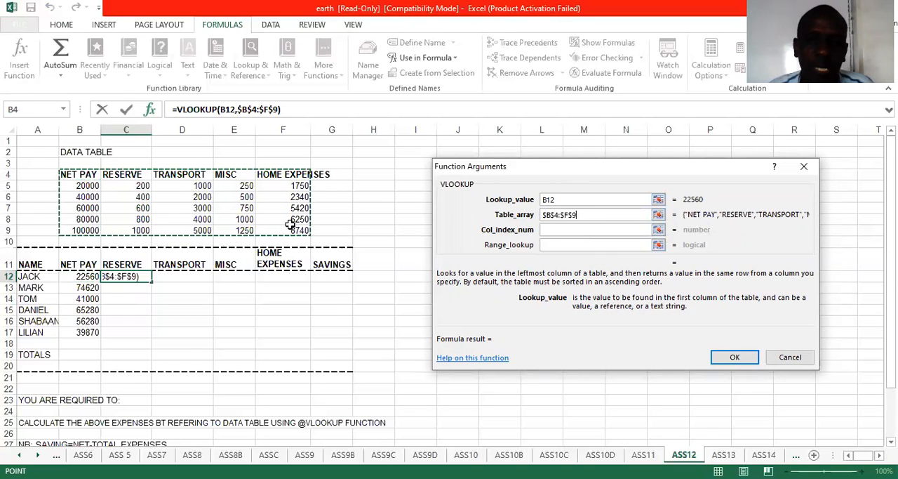
# Step: Complete the RESERVE lookup in C12 with column index 2 and fill the formula down to C17
pyautogui.click(562, 233)
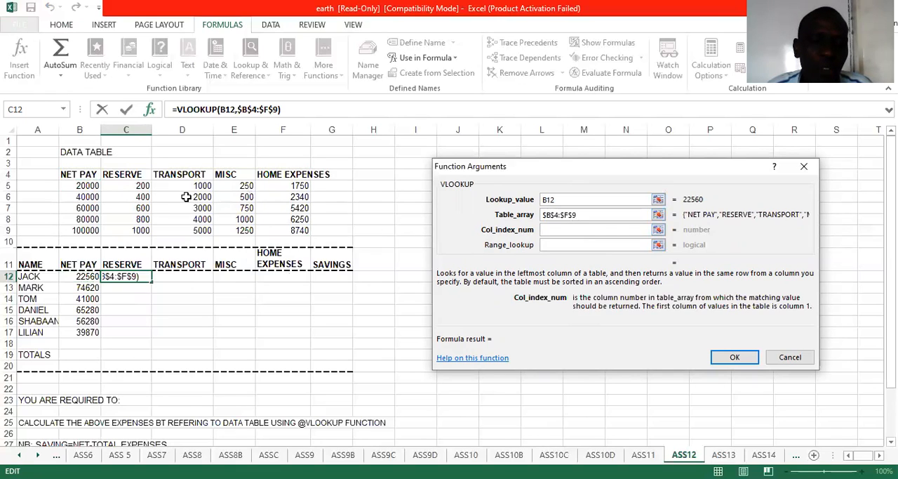
pyautogui.write('2')
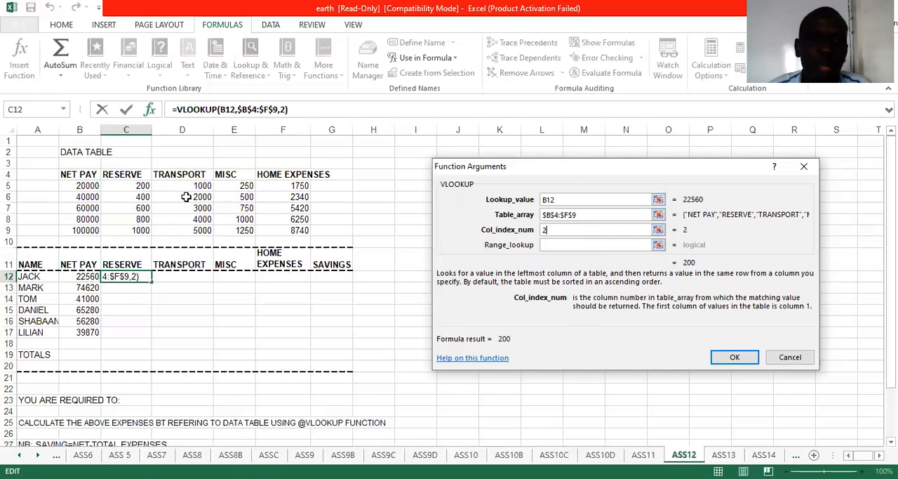
pyautogui.click(734, 357)
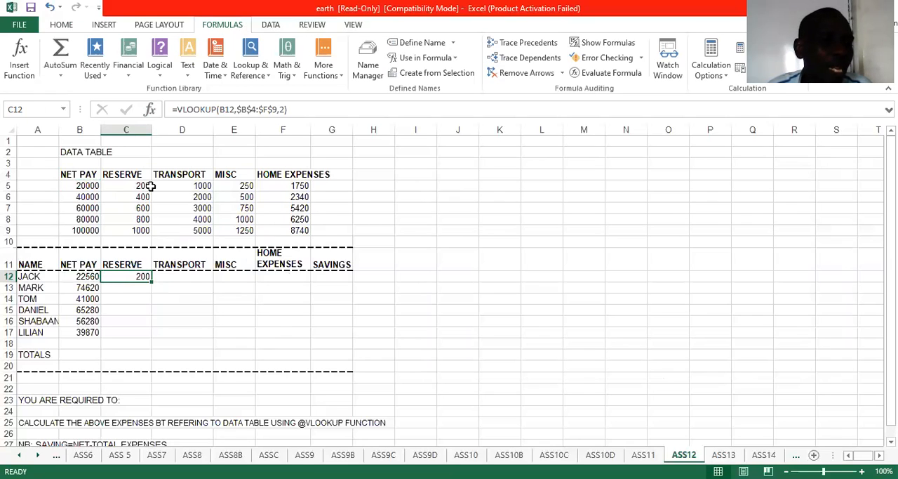
pyautogui.moveTo(151, 282); pyautogui.dragTo(146, 336)
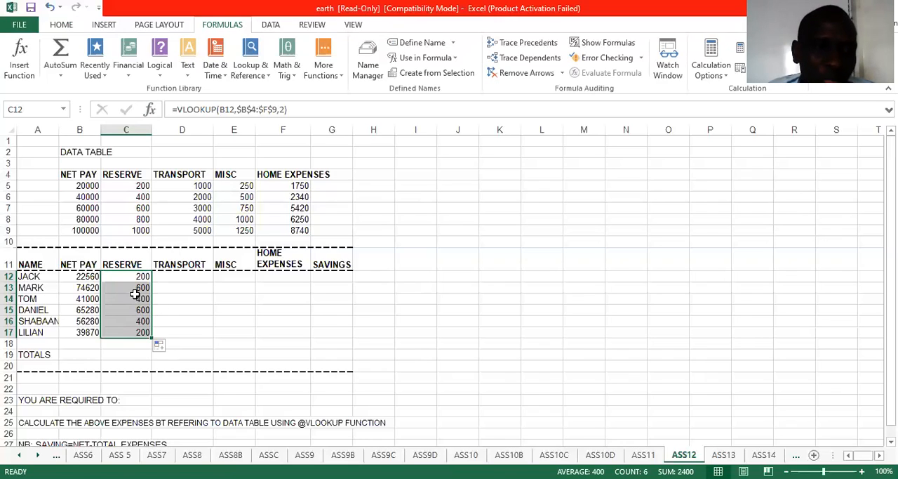
pyautogui.click(132, 295)
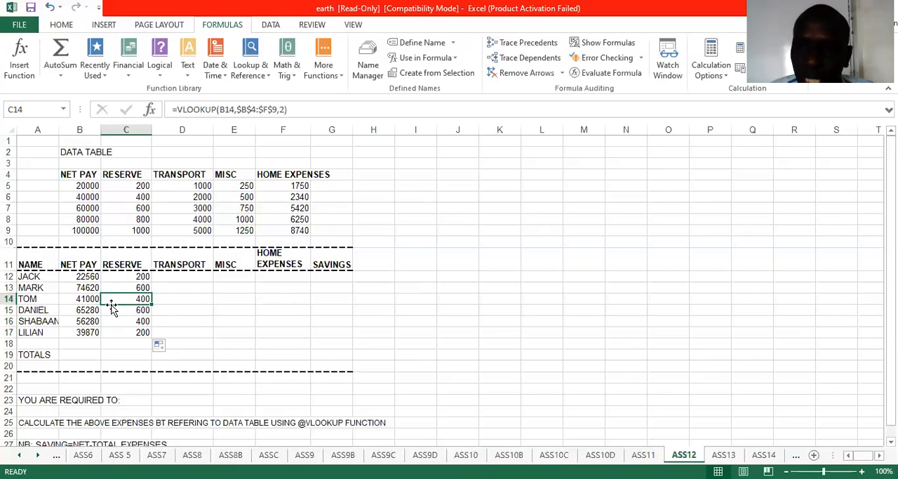
# Step: Start a VLOOKUP function in D12 with lookup value B12 and the absolute table array $B$4:$F$9
pyautogui.click(188, 275)
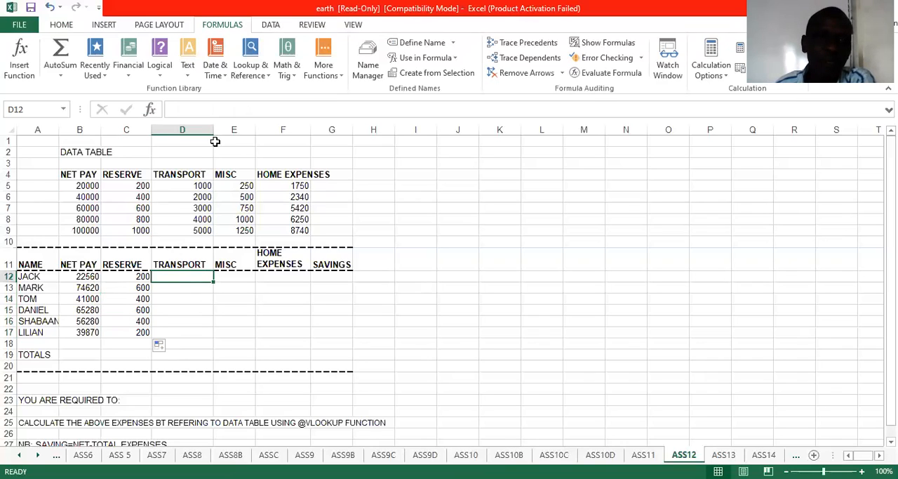
pyautogui.click(251, 73)
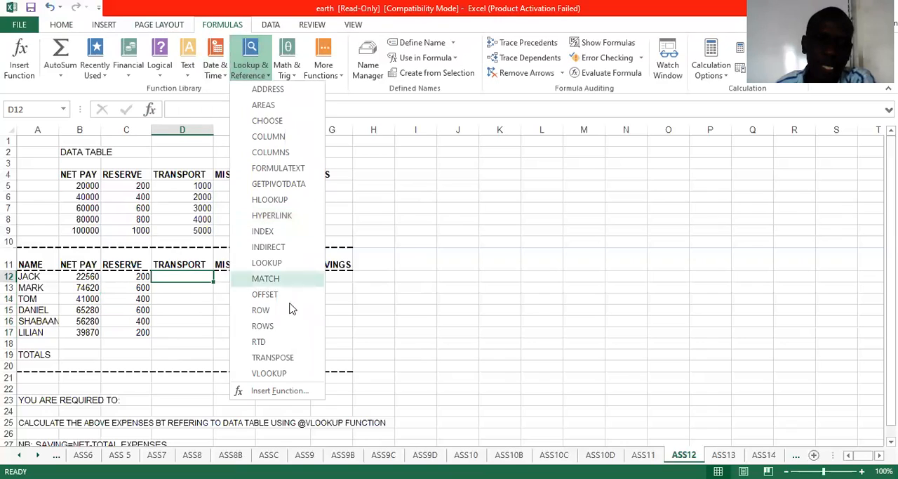
pyautogui.click(294, 379)
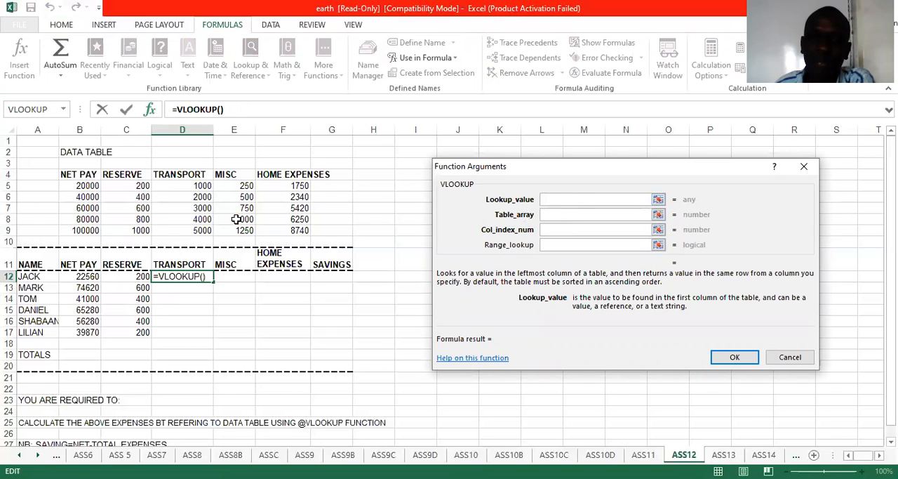
pyautogui.click(82, 278)
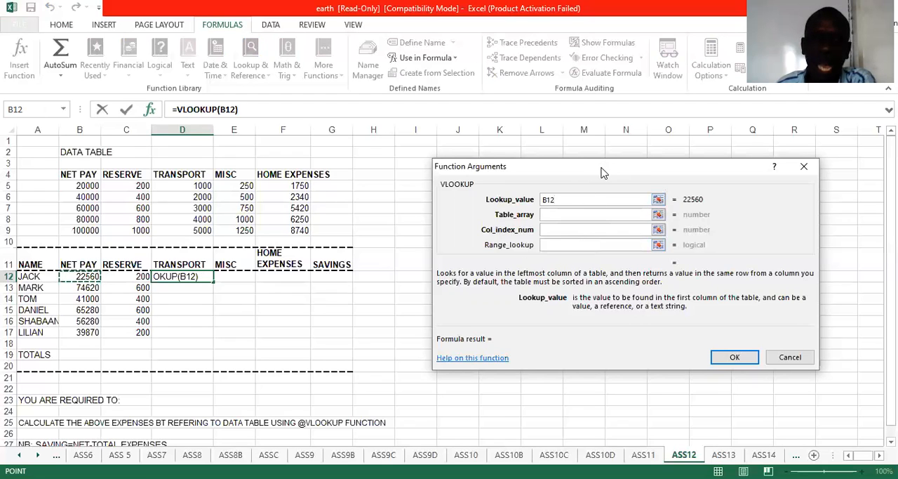
pyautogui.moveTo(602, 172); pyautogui.dragTo(598, 208)
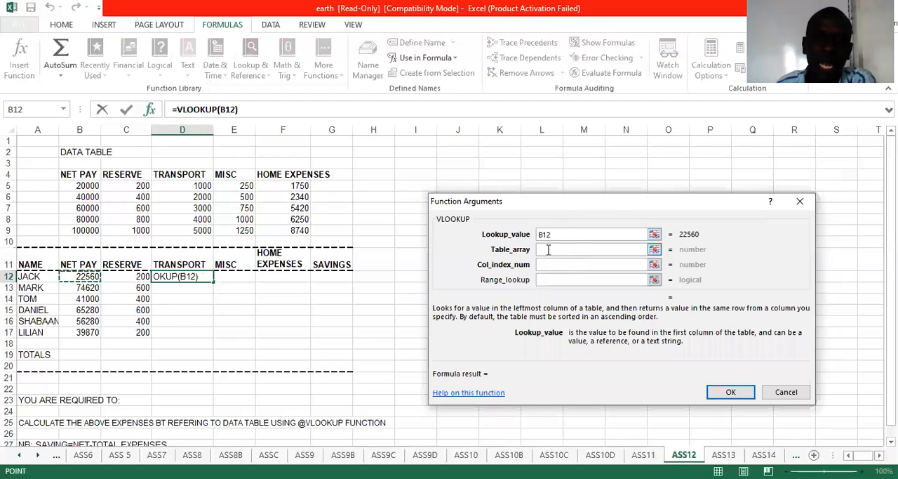
pyautogui.click(549, 249)
pyautogui.click(76, 174)
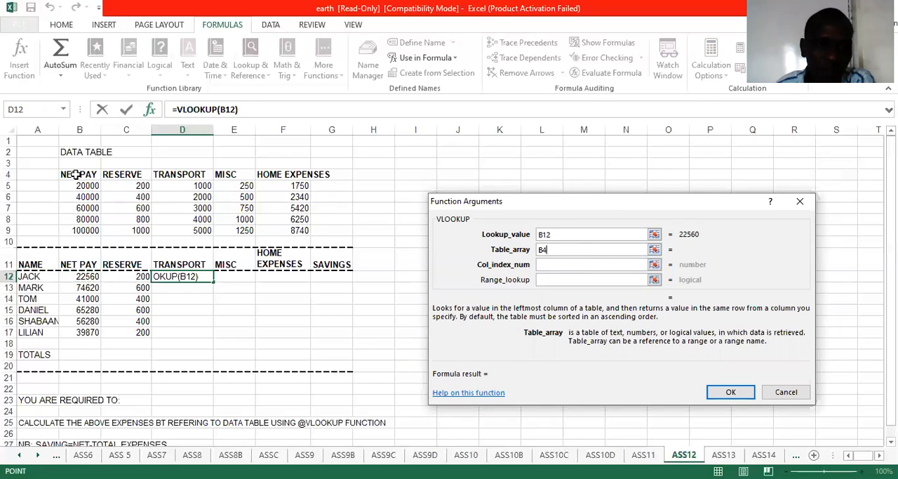
pyautogui.moveTo(76, 175); pyautogui.dragTo(309, 230)
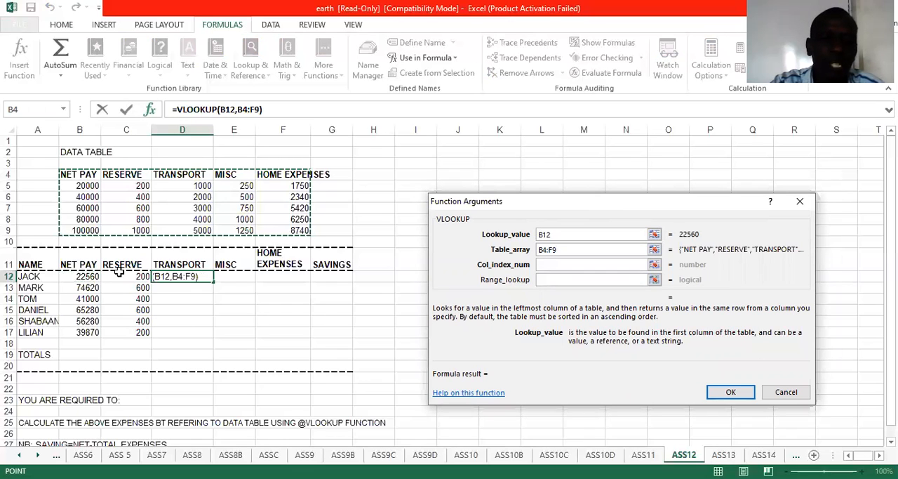
pyautogui.press('F4')
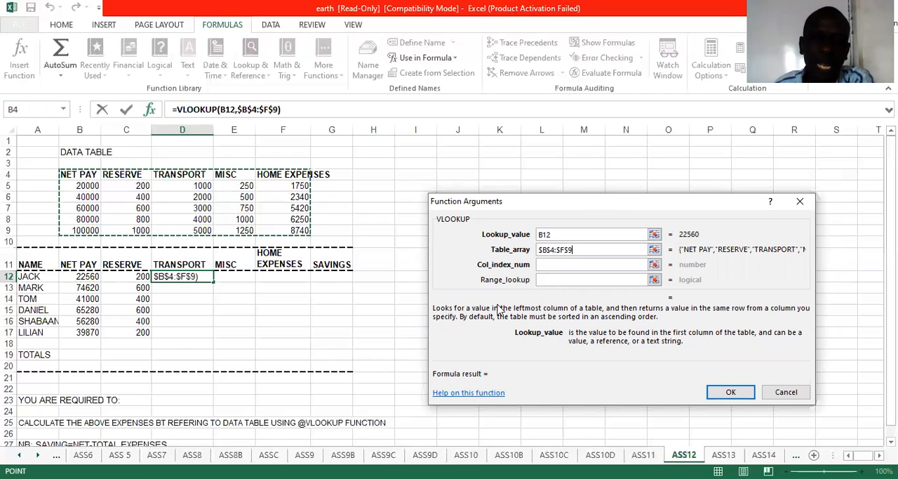
# Step: Complete the TRANSPORT lookup in D12 with column index 3 and fill the formula down to D17
pyautogui.click(538, 265)
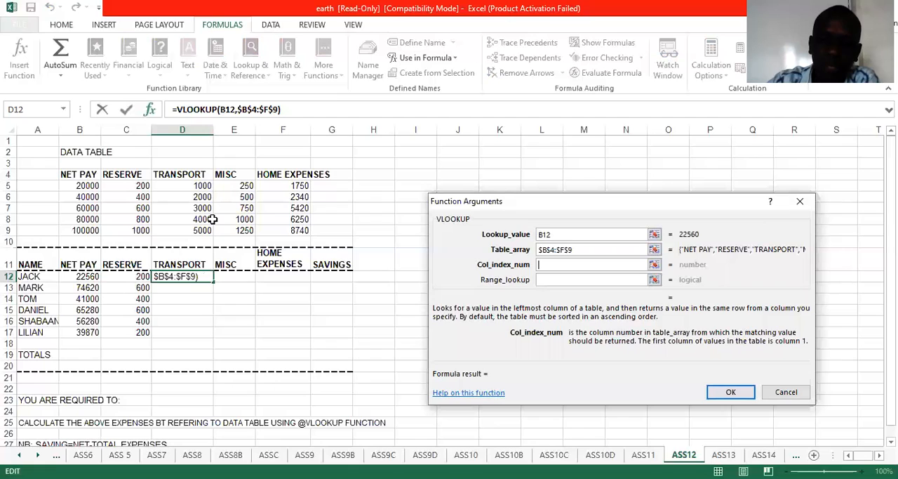
pyautogui.write('3')
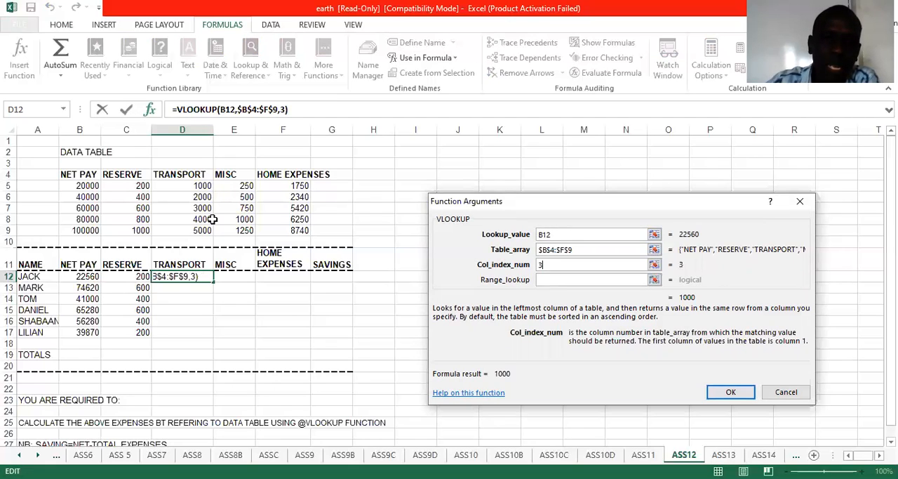
pyautogui.click(731, 393)
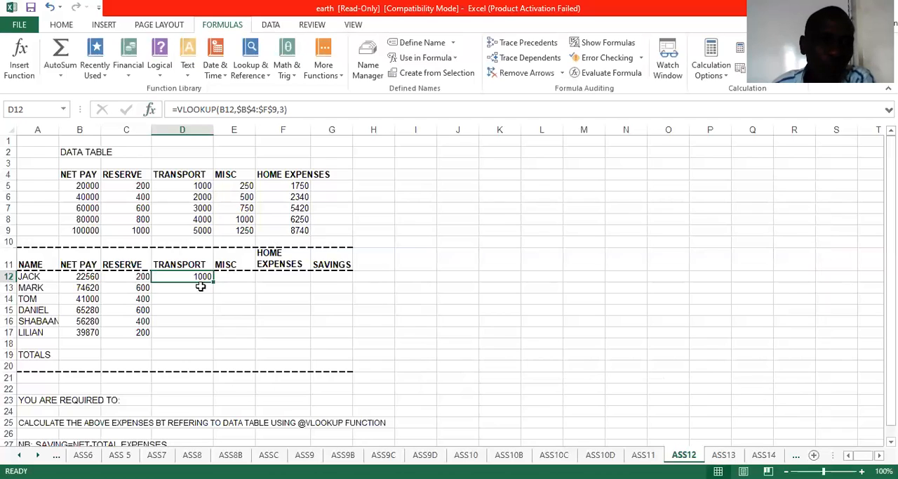
pyautogui.moveTo(212, 282); pyautogui.dragTo(222, 335)
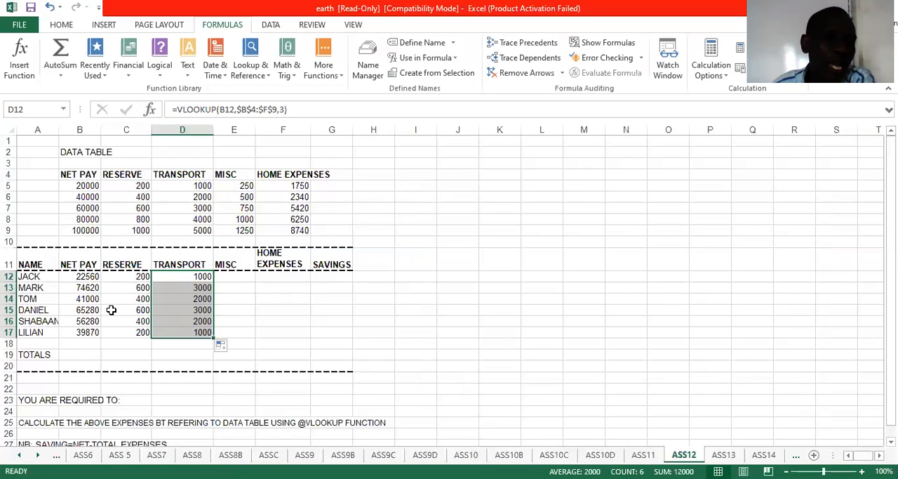
# Step: Start a VLOOKUP function in E12 with lookup value B12 and the absolute table array $B$4:$F$9
pyautogui.click(245, 278)
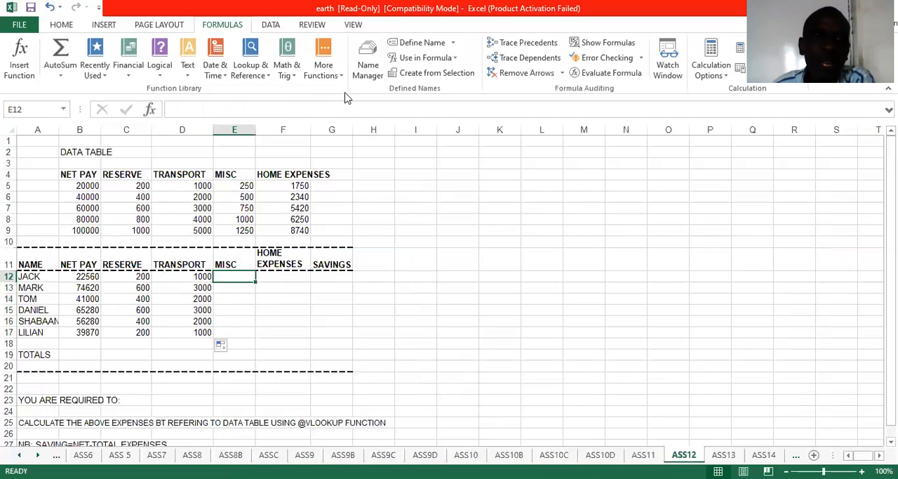
pyautogui.click(258, 76)
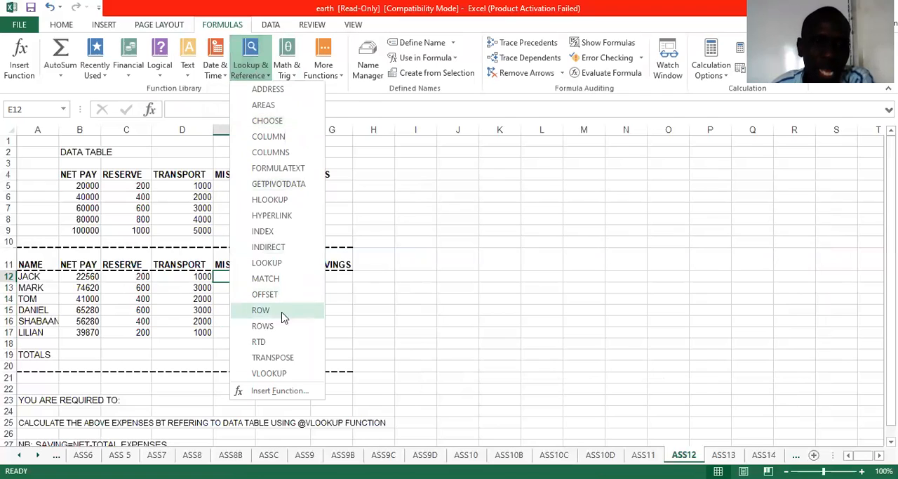
pyautogui.click(268, 372)
pyautogui.click(86, 276)
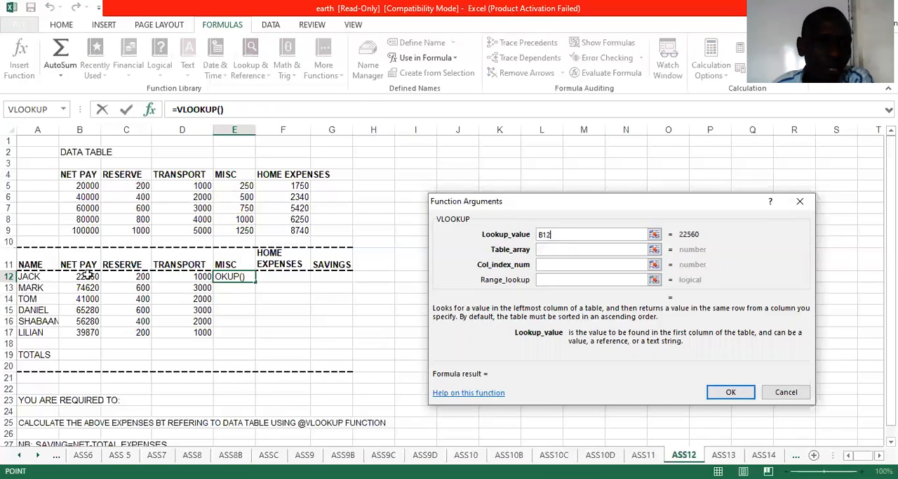
pyautogui.click(581, 252)
pyautogui.click(73, 172)
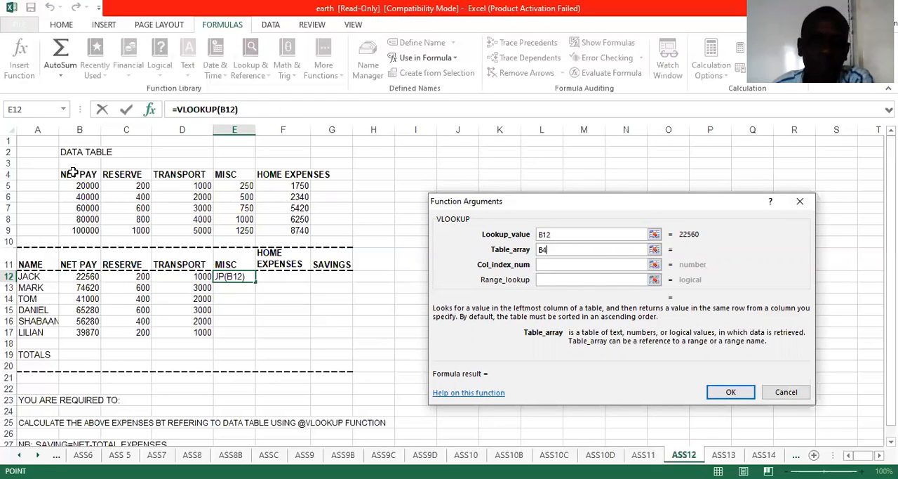
pyautogui.moveTo(73, 172); pyautogui.dragTo(300, 230)
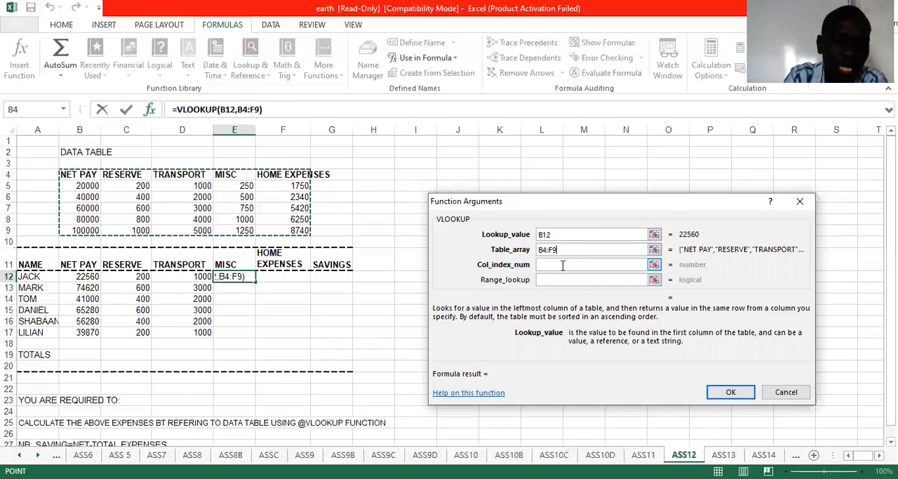
pyautogui.press('F4')
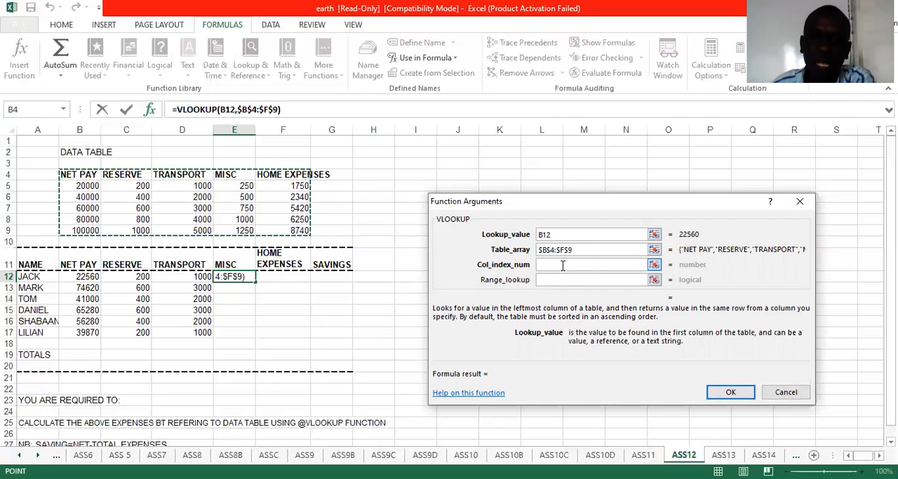
# Step: Set the column index of the MISC lookup in E12 to 4 and complete the formula
pyautogui.click(562, 265)
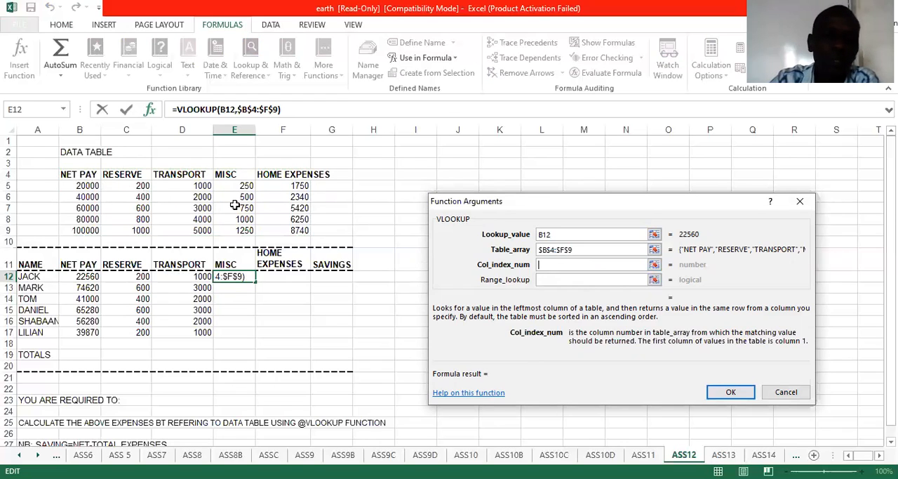
pyautogui.write('4')
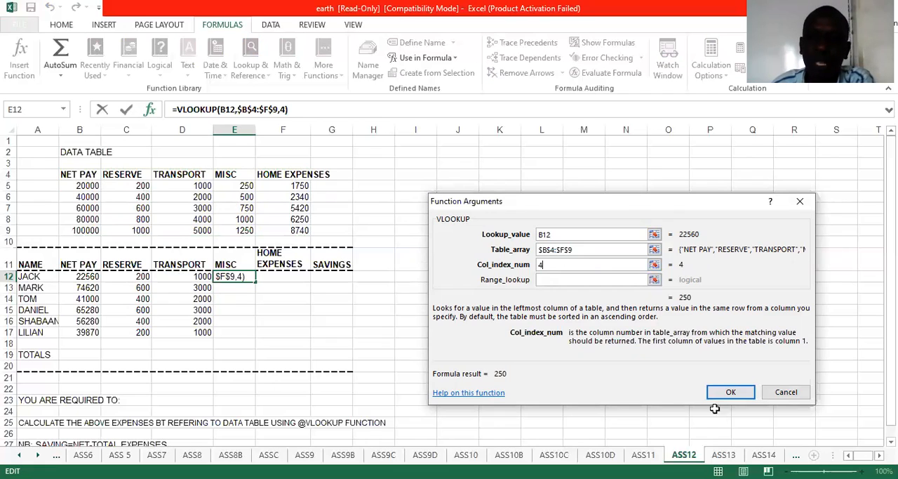
pyautogui.click(733, 391)
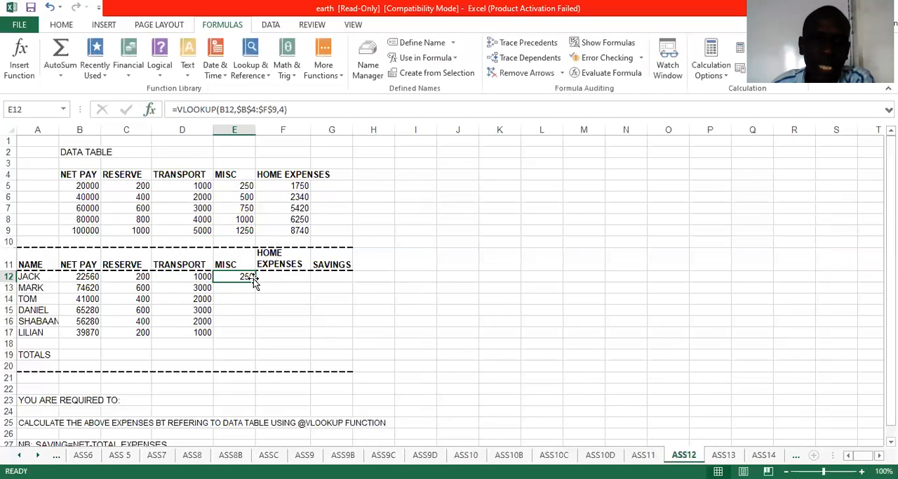
# Step: Fill the MISC formula down to E17, and start a VLOOKUP function in F12 with lookup value B12
pyautogui.moveTo(256, 282); pyautogui.dragTo(257, 333)
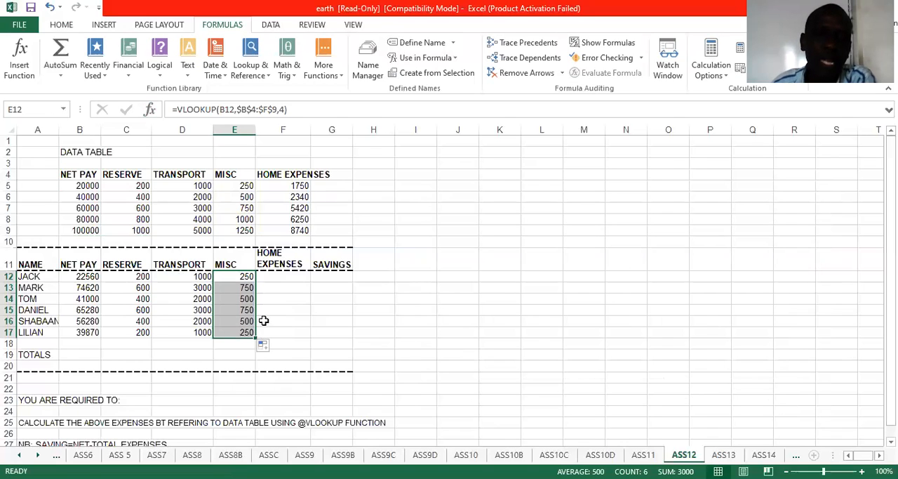
pyautogui.click(281, 276)
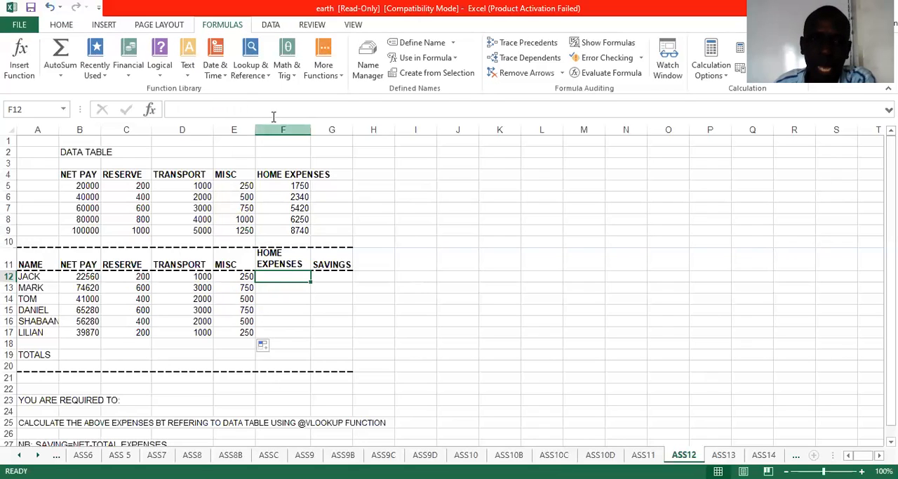
pyautogui.click(250, 76)
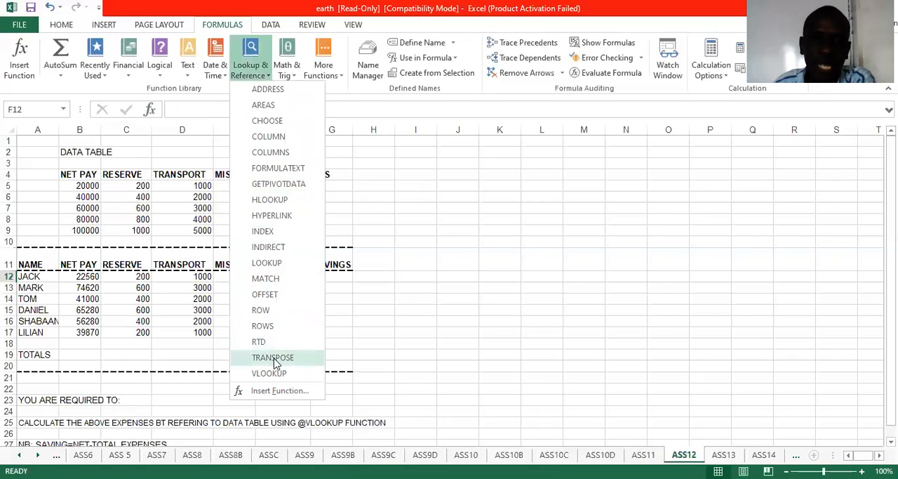
pyautogui.click(269, 373)
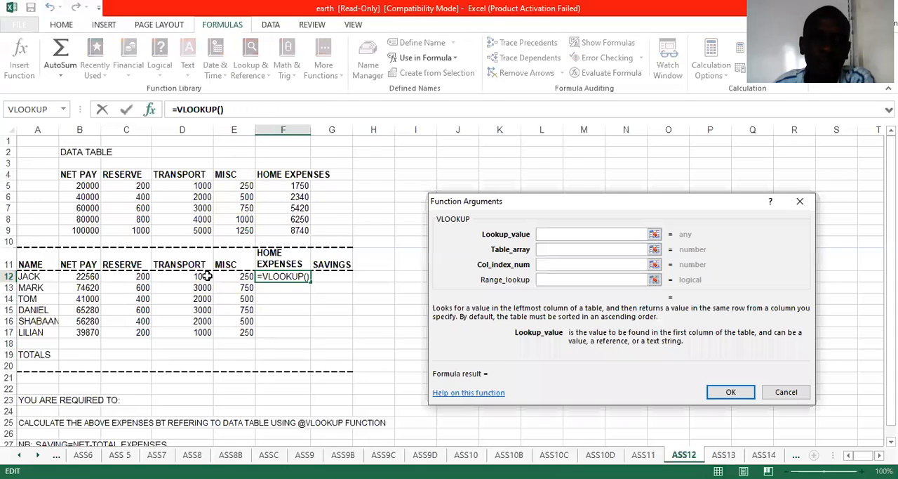
pyautogui.click(81, 277)
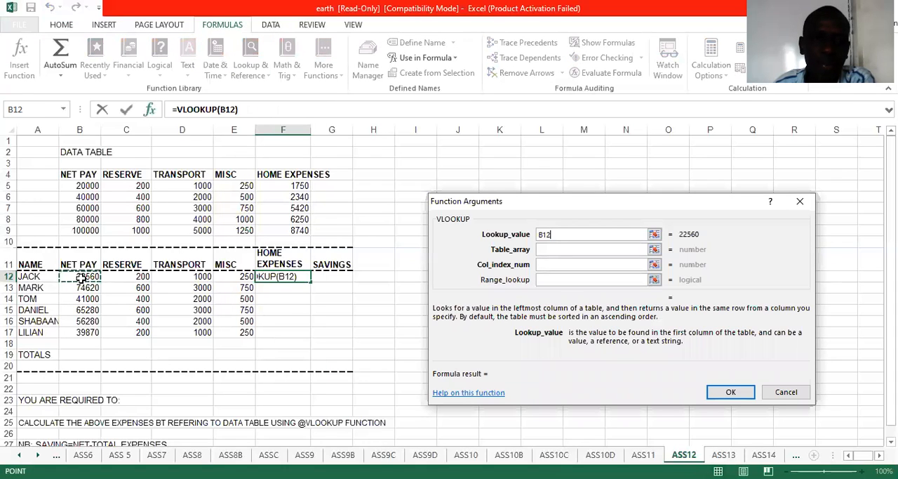
# Step: Set the table array of the HOME EXPENSES lookup in F12 to the data table range B4:F9
pyautogui.click(560, 249)
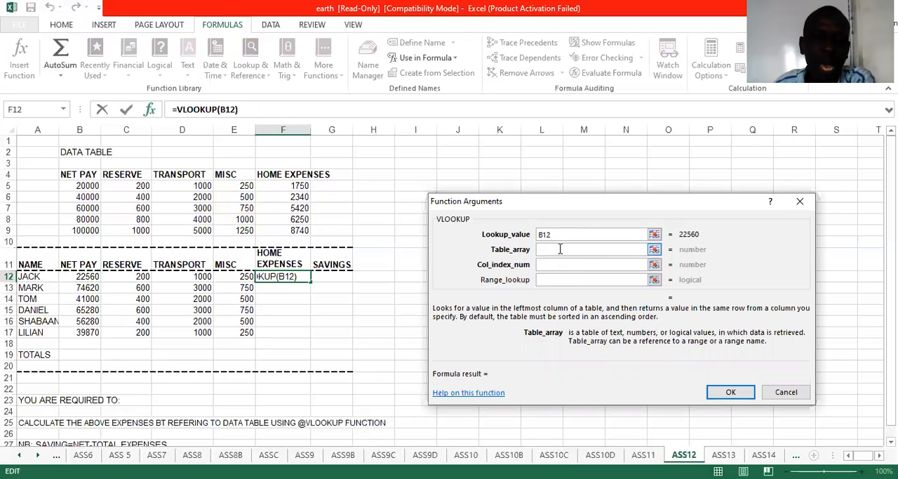
pyautogui.click(70, 173)
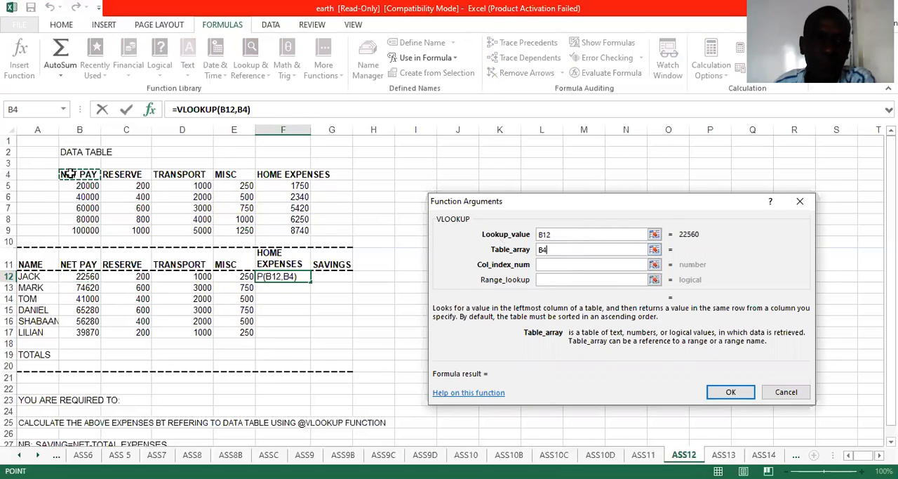
pyautogui.moveTo(70, 173); pyautogui.dragTo(273, 228)
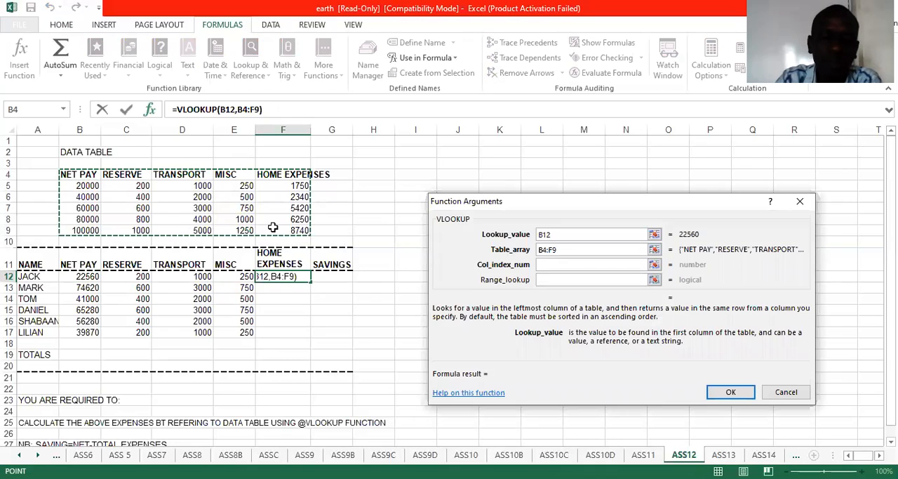
pyautogui.press('F3')
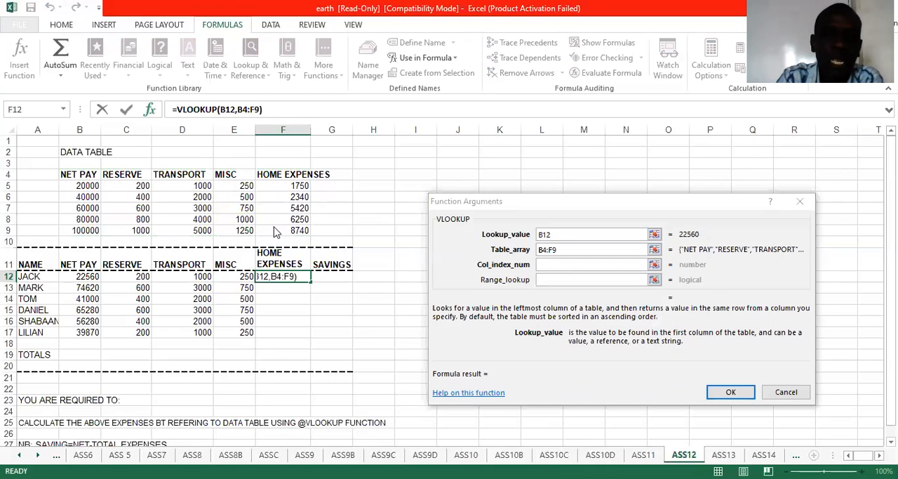
pyautogui.click(678, 351)
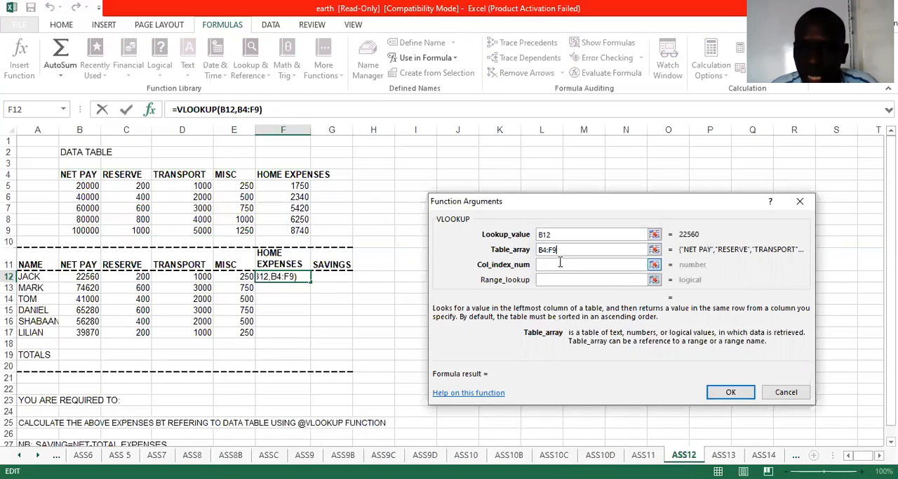
pyautogui.moveTo(559, 251); pyautogui.dragTo(538, 253)
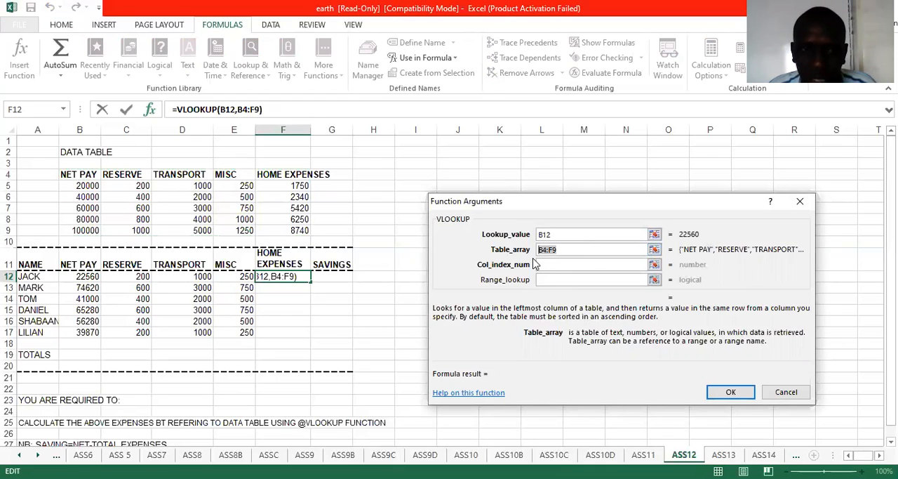
pyautogui.click(74, 174)
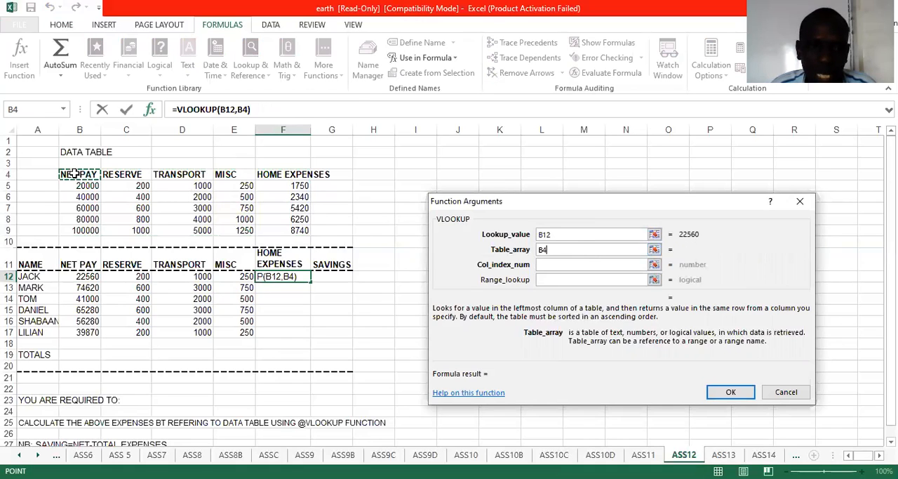
pyautogui.moveTo(74, 174); pyautogui.dragTo(296, 234)
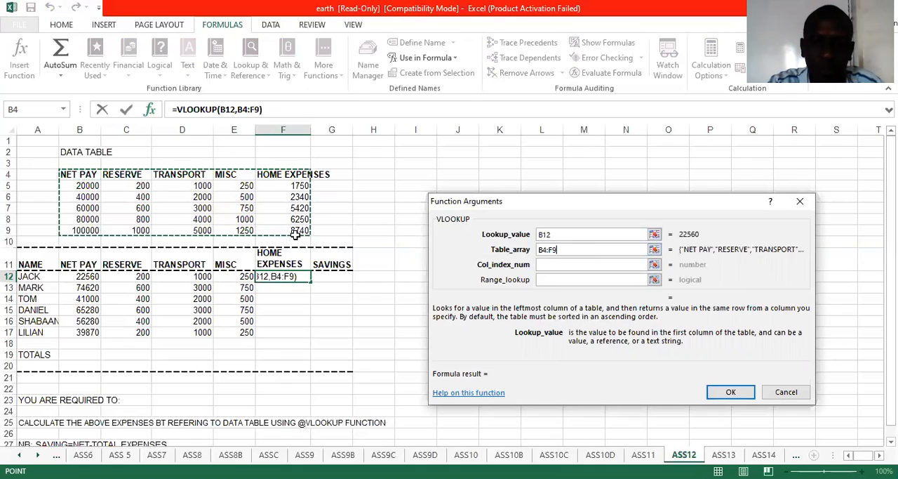
# Step: Make the table array of the F12 lookup absolute as $B$4:$F$9
pyautogui.click(546, 249)
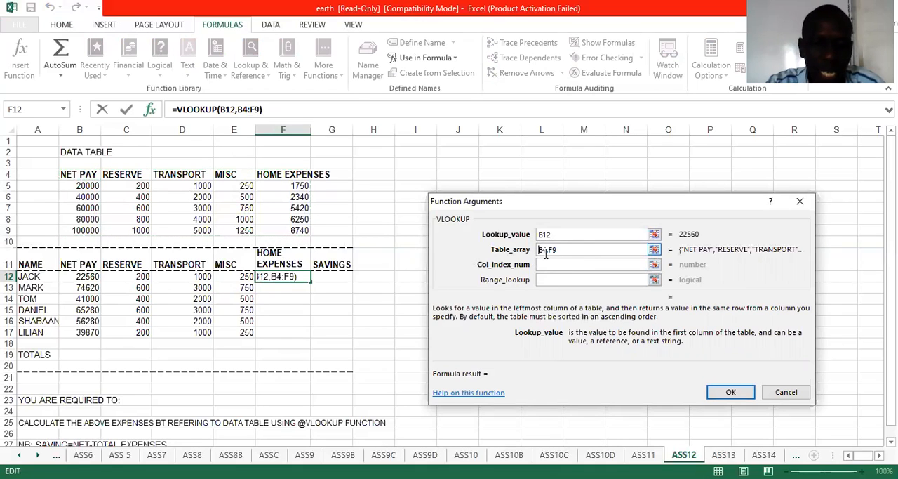
pyautogui.write('$')
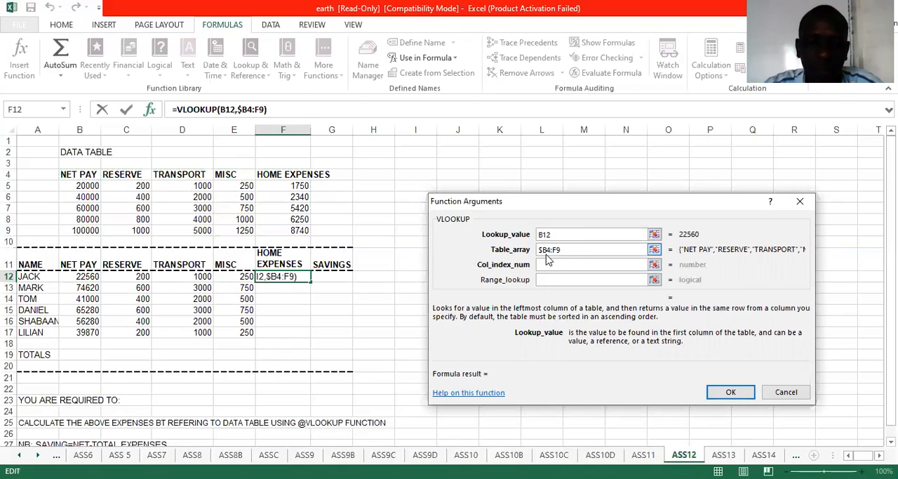
pyautogui.press('Right')
pyautogui.write('$B')
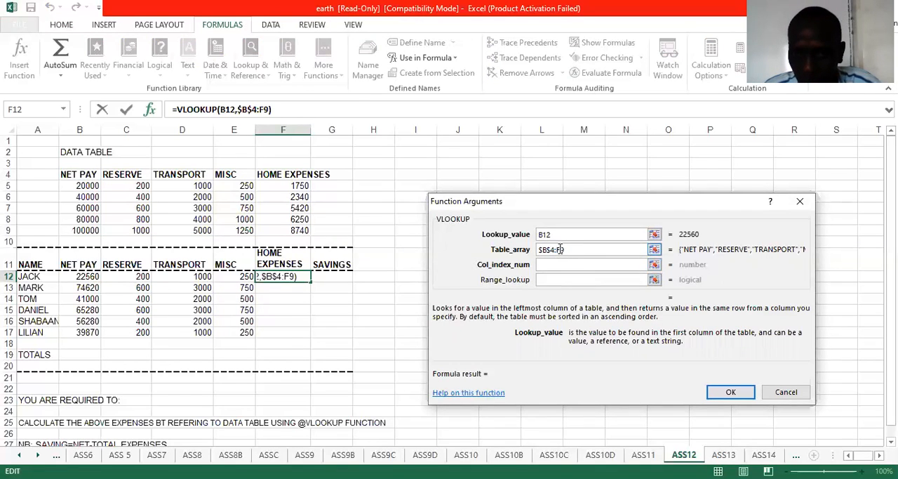
pyautogui.write('$4:')
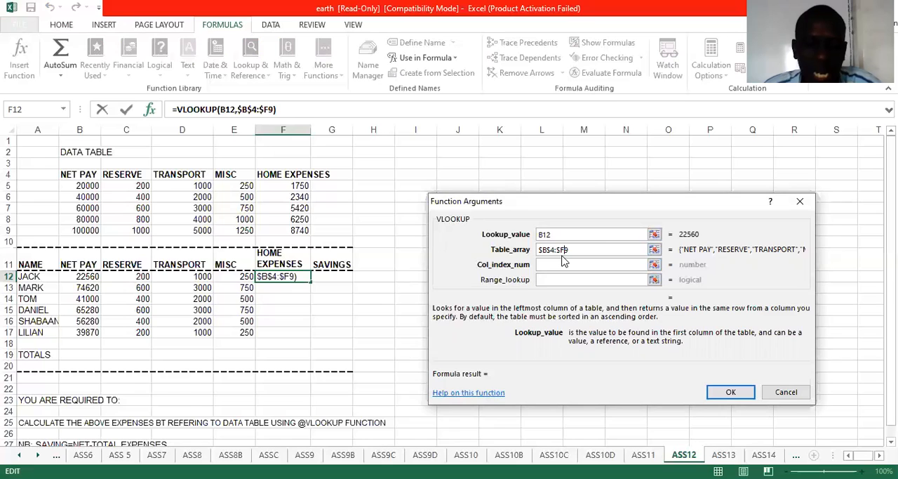
pyautogui.write('$')
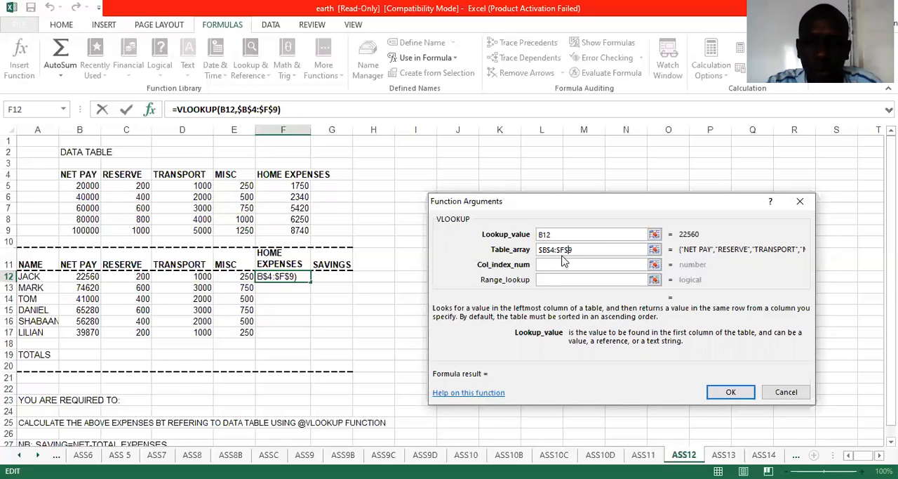
# Step: Complete the HOME EXPENSES lookup in F12 with column index 5 and fill the formula down to F17
pyautogui.click(565, 263)
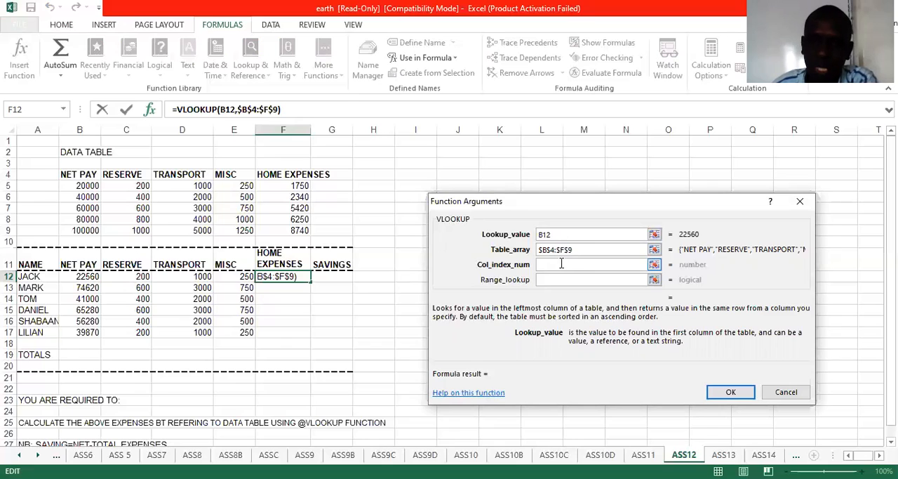
pyautogui.click(561, 263)
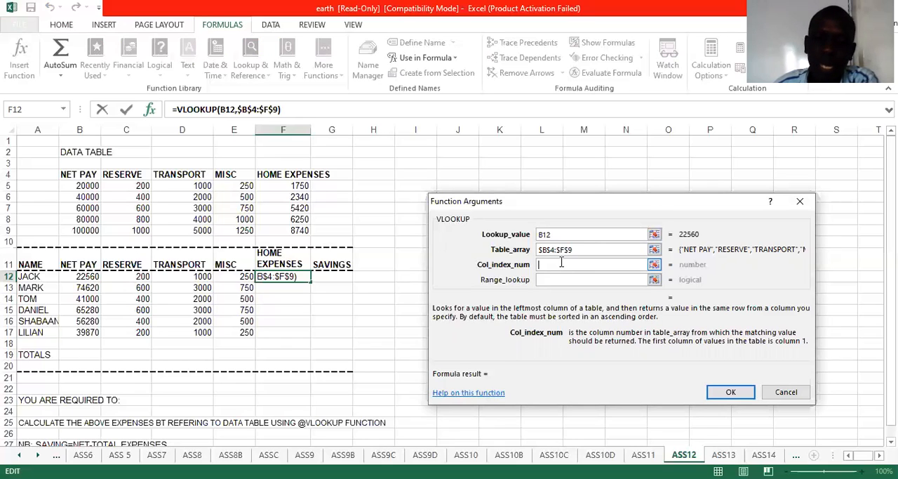
pyautogui.write('5')
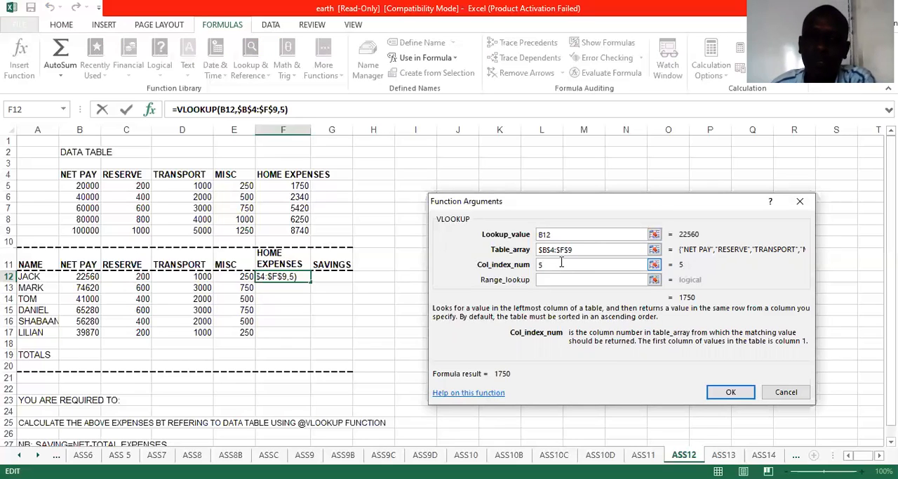
pyautogui.click(732, 393)
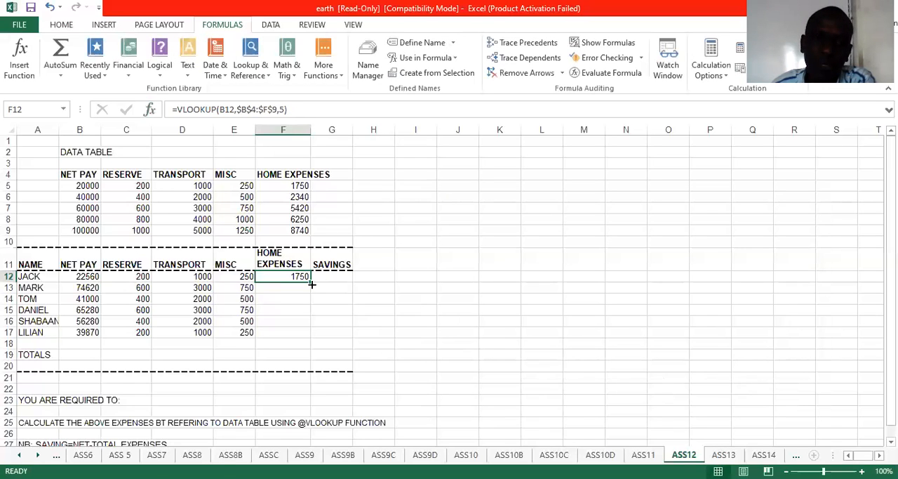
pyautogui.moveTo(312, 294); pyautogui.dragTo(312, 335)
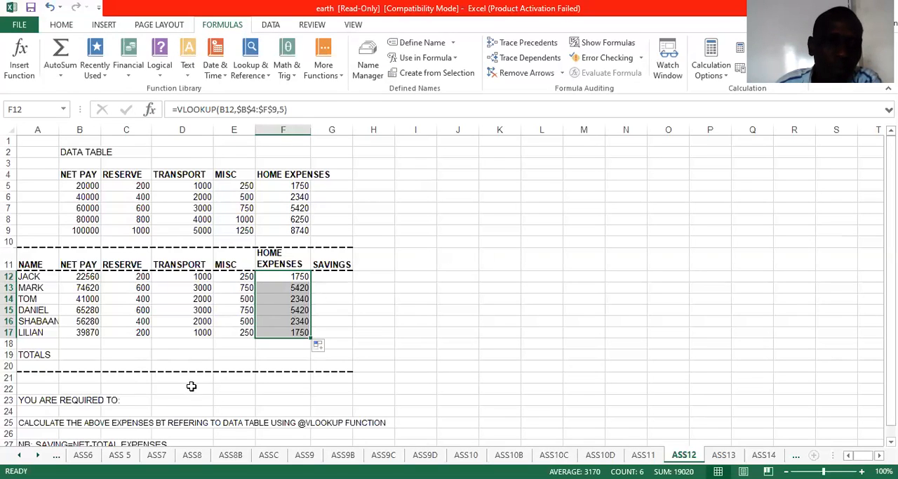
# Step: Start the SAVINGS formula in G12 as net pay minus a bracketed expense sum, =B12-(C12+D12+
pyautogui.click(891, 441)
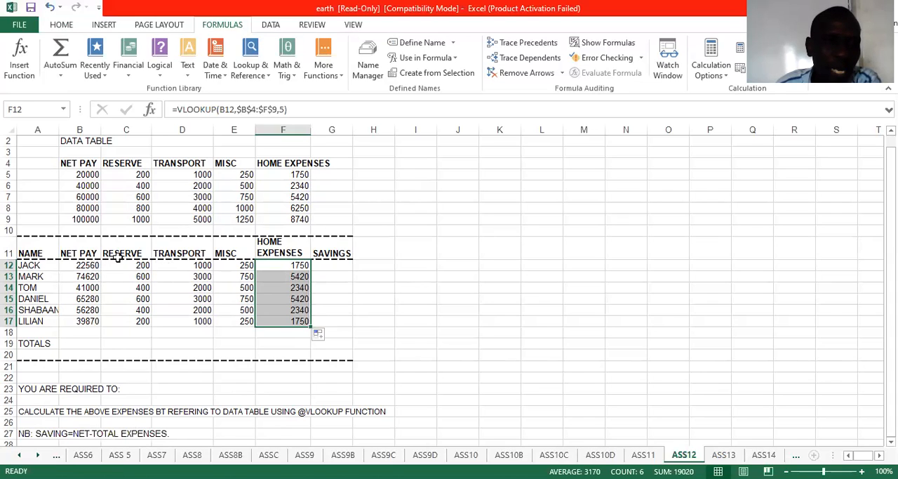
pyautogui.click(332, 266)
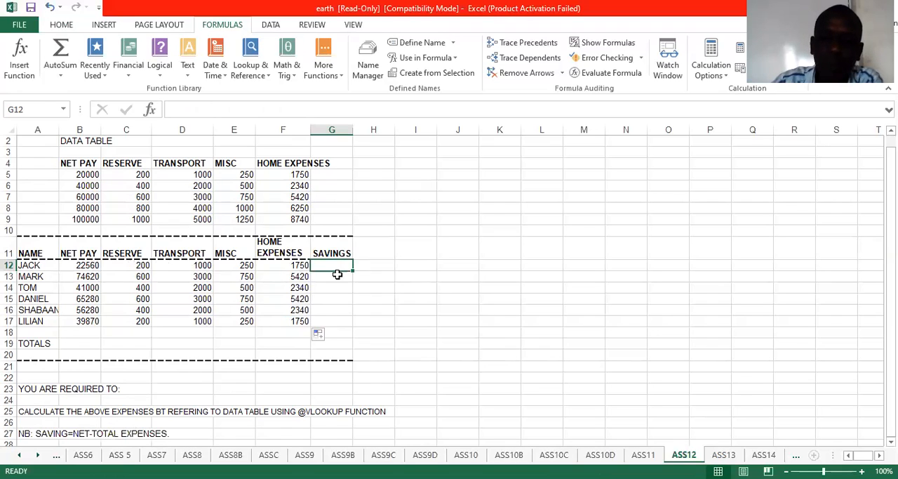
pyautogui.write('=')
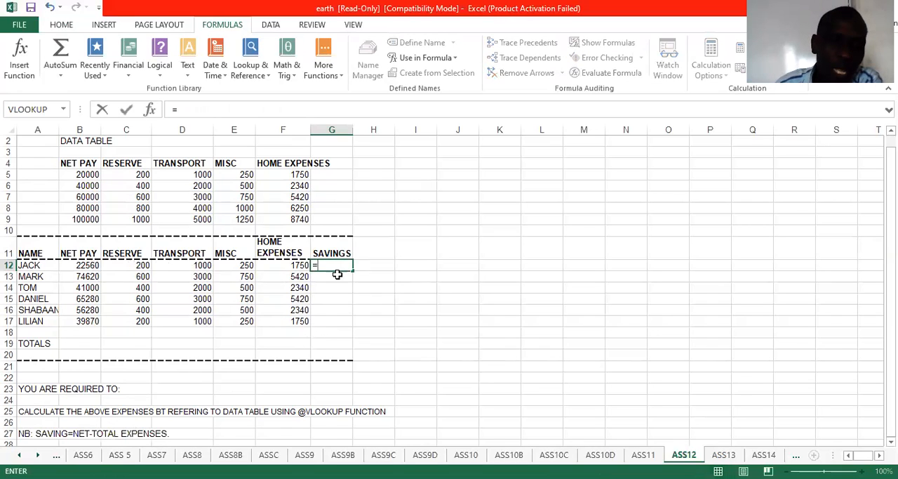
pyautogui.click(84, 265)
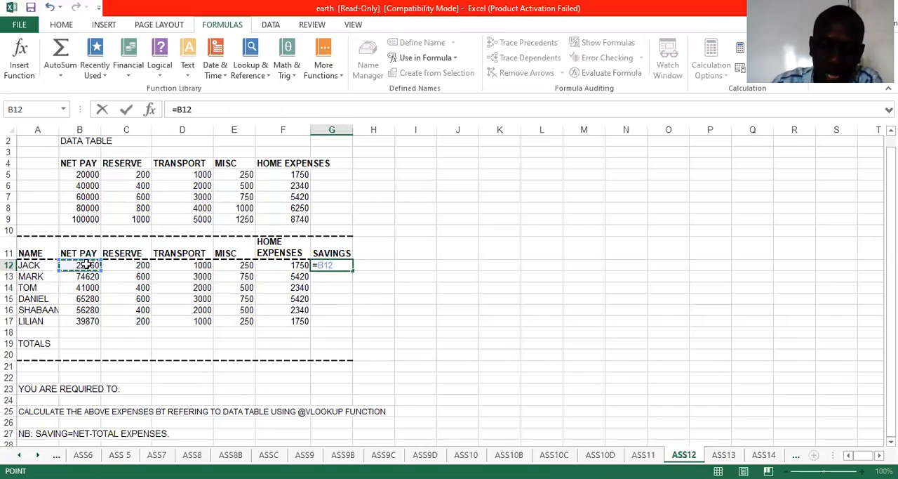
pyautogui.write('-(')
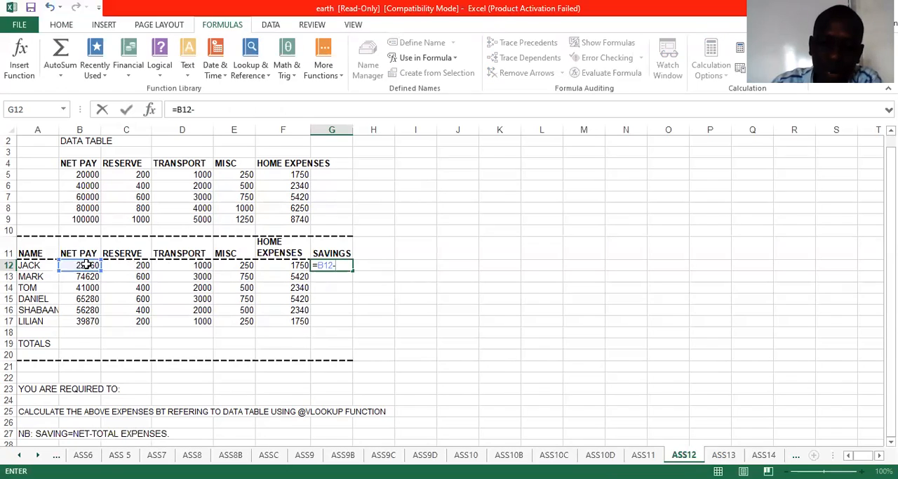
pyautogui.click(143, 265)
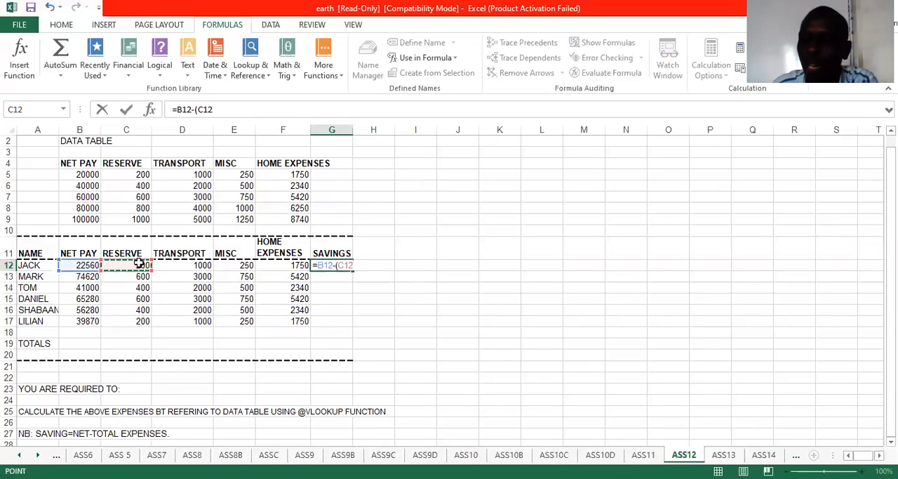
pyautogui.write('+')
pyautogui.click(168, 265)
pyautogui.write('+')
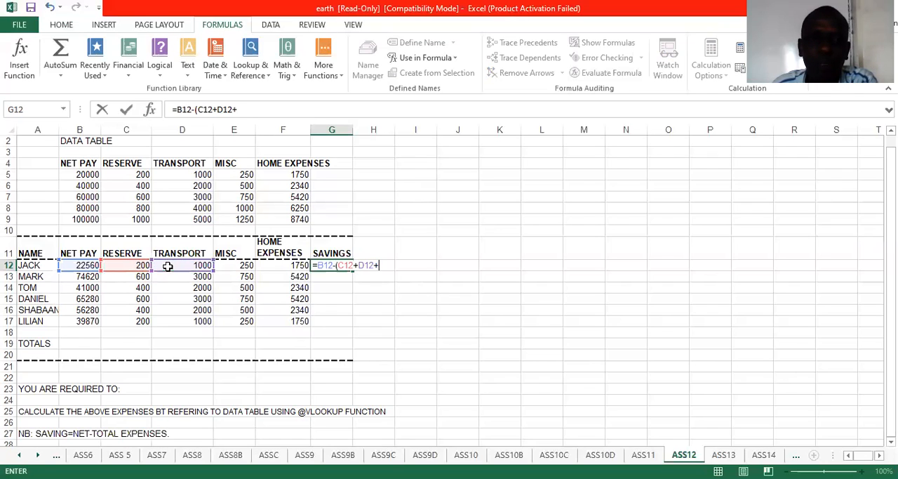
# Step: Complete the SAVINGS formula in G12 by adding E12 and F12 to the bracketed sum, and fill it down to G17
pyautogui.click(238, 265)
pyautogui.write('+')
pyautogui.click(279, 266)
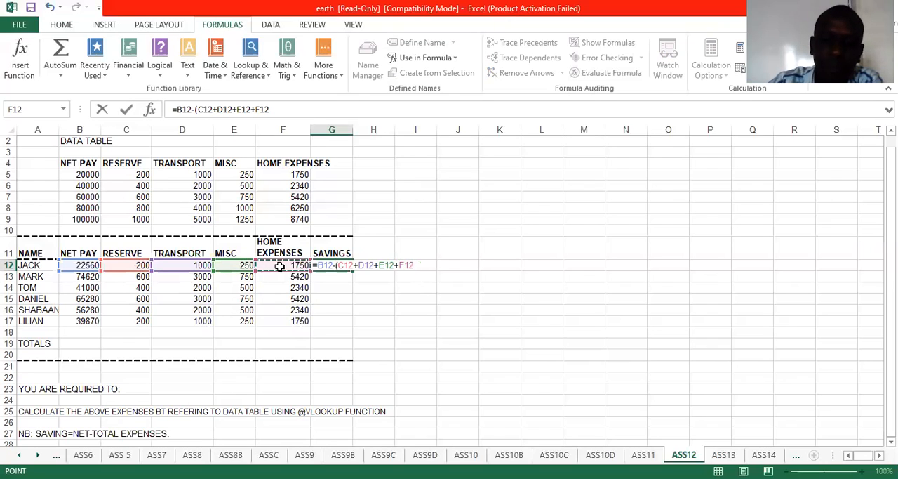
pyautogui.write(')')
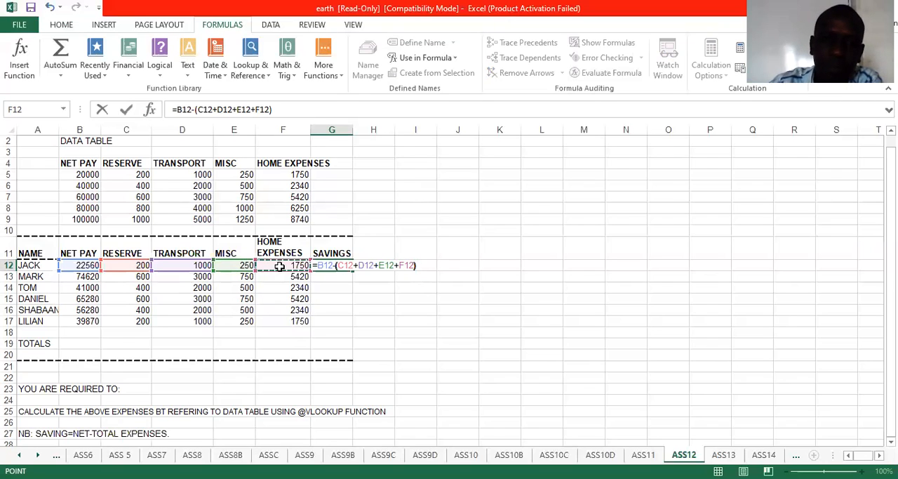
pyautogui.press('Return')
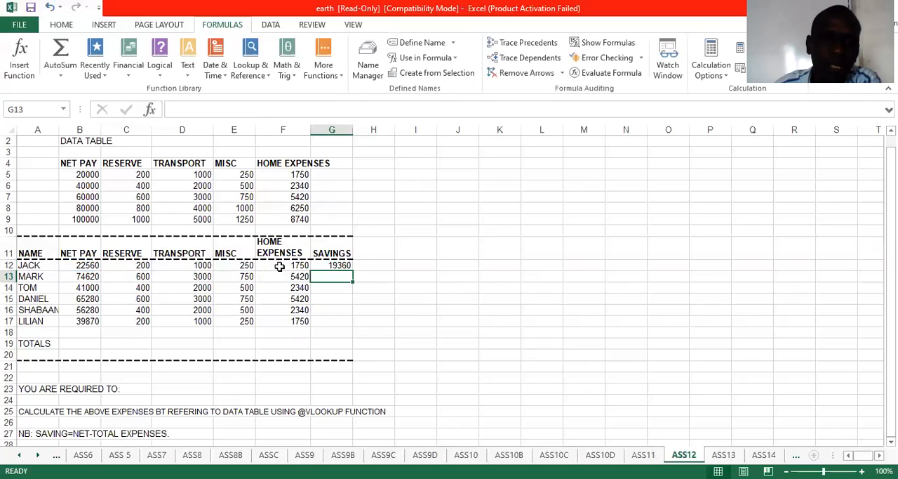
pyautogui.click(343, 266)
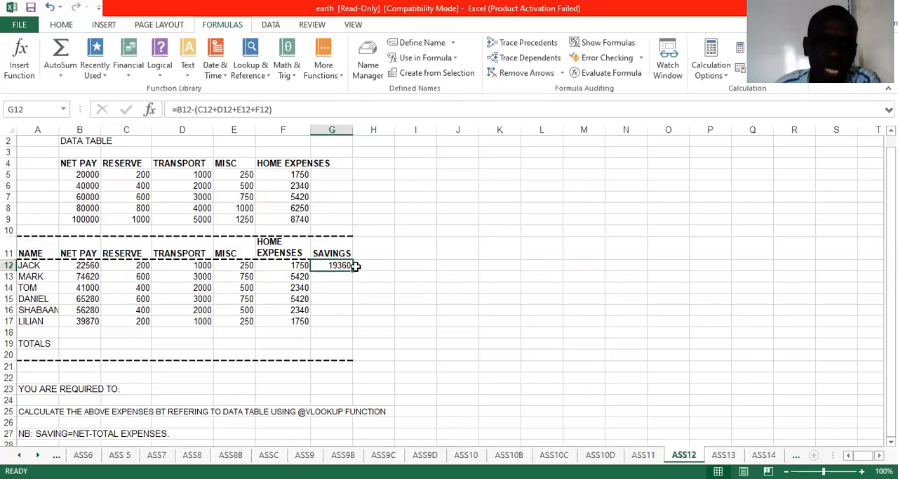
pyautogui.moveTo(356, 265); pyautogui.dragTo(331, 320)
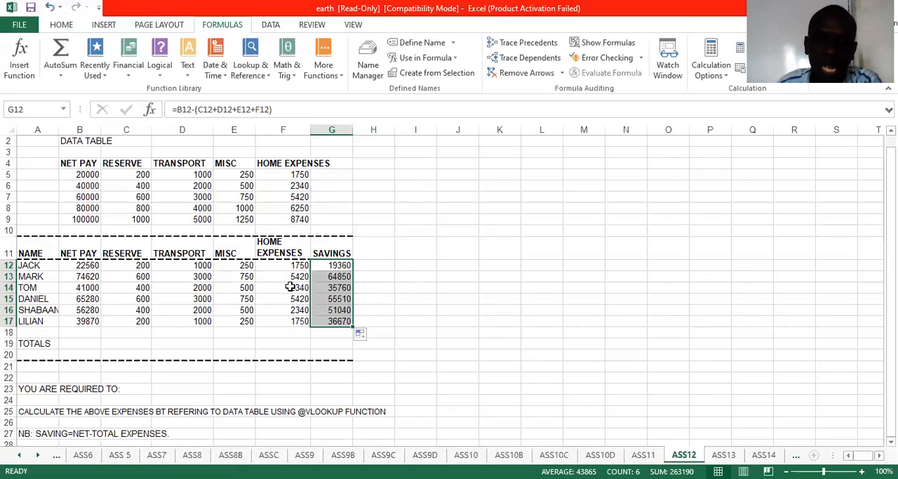
# Step: Switch to sheet ASS13 and select D16, the LESS DISCOUNT cell for the first item
pyautogui.click(290, 286)
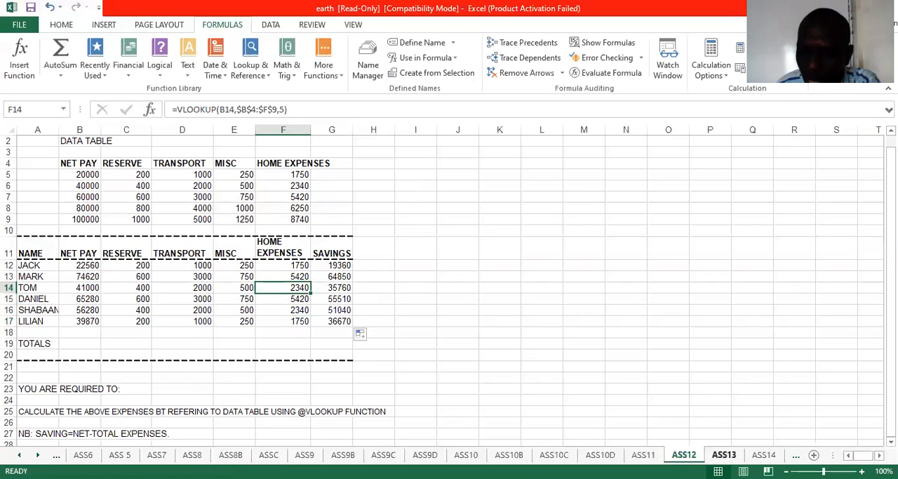
pyautogui.click(723, 455)
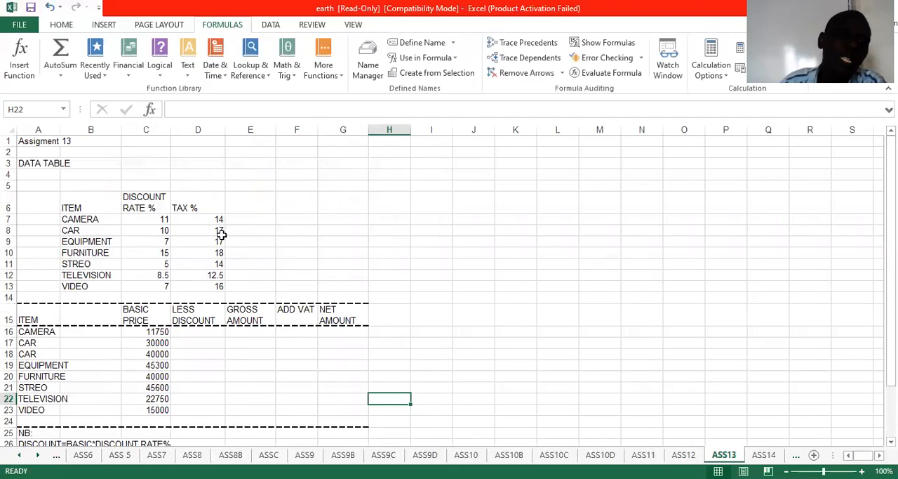
pyautogui.click(195, 337)
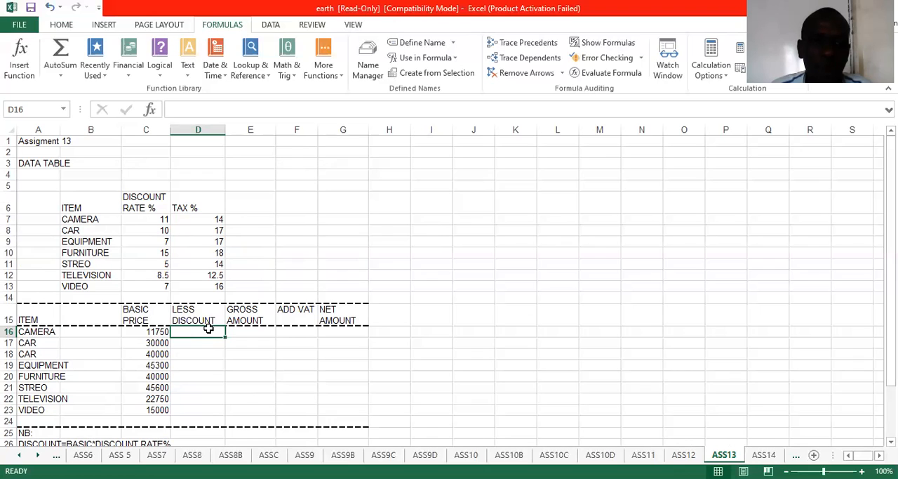
pyautogui.click(247, 72)
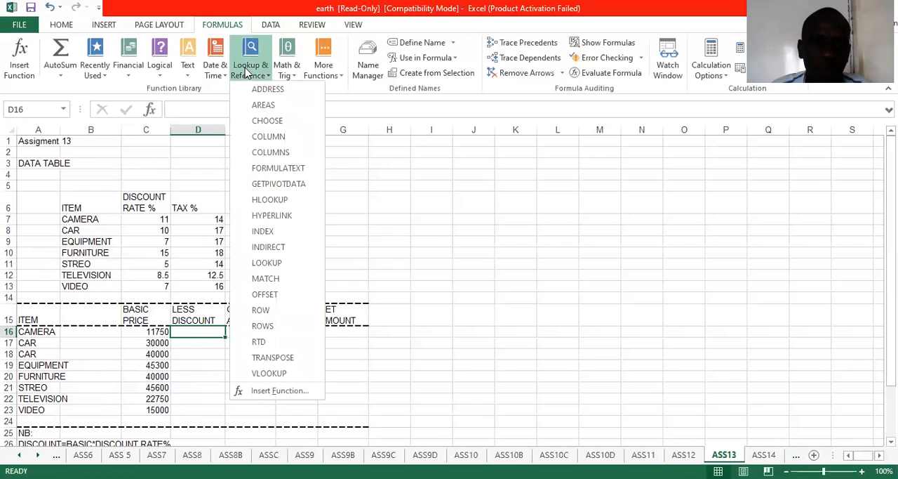
pyautogui.click(269, 373)
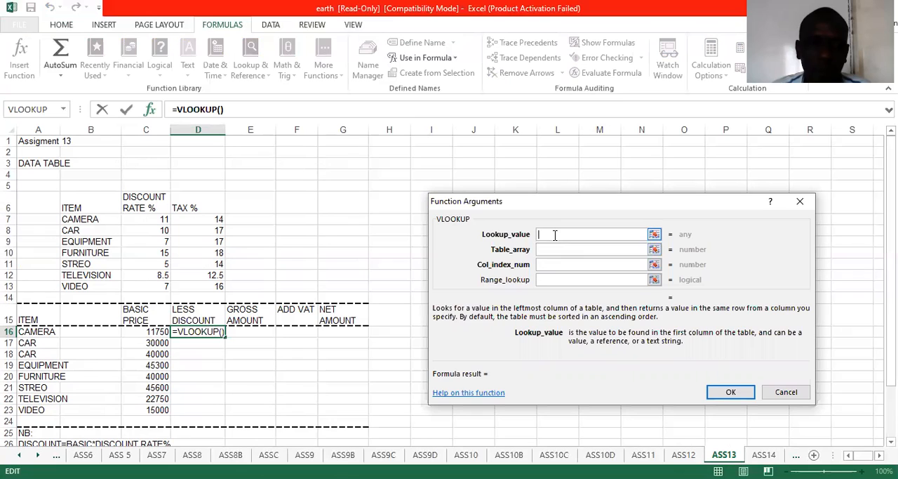
pyautogui.click(43, 333)
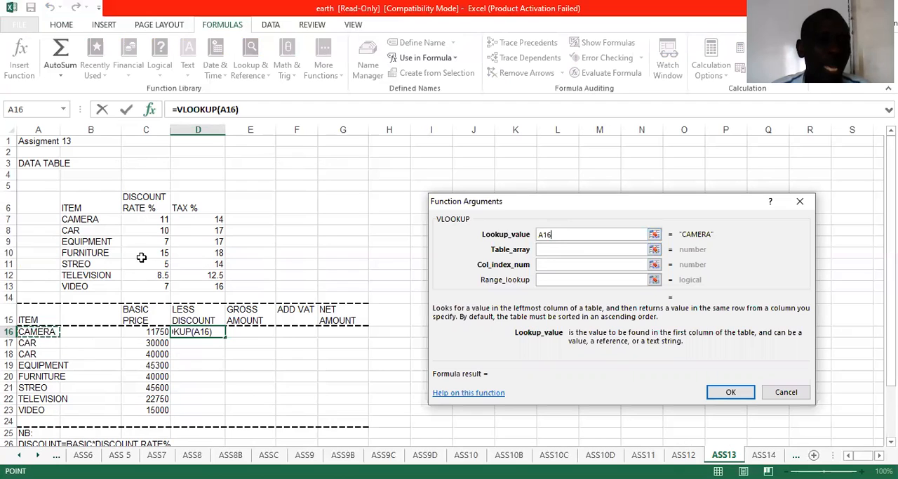
pyautogui.click(558, 249)
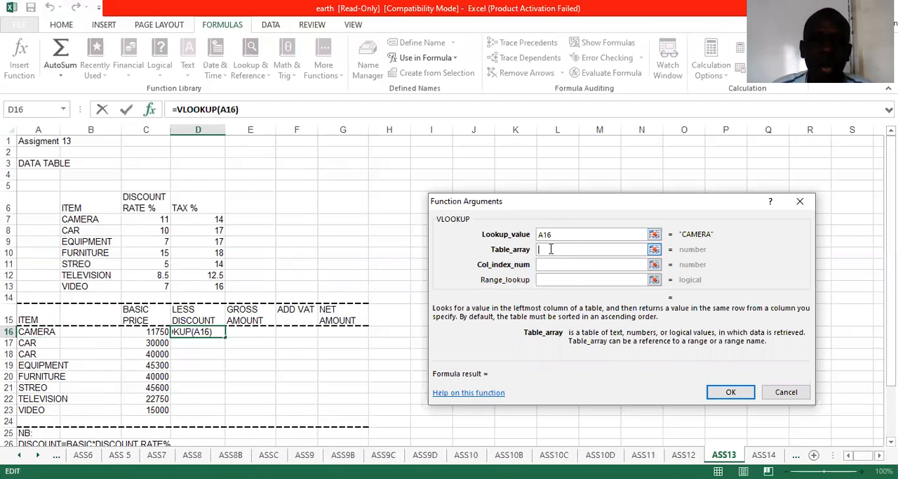
pyautogui.click(83, 202)
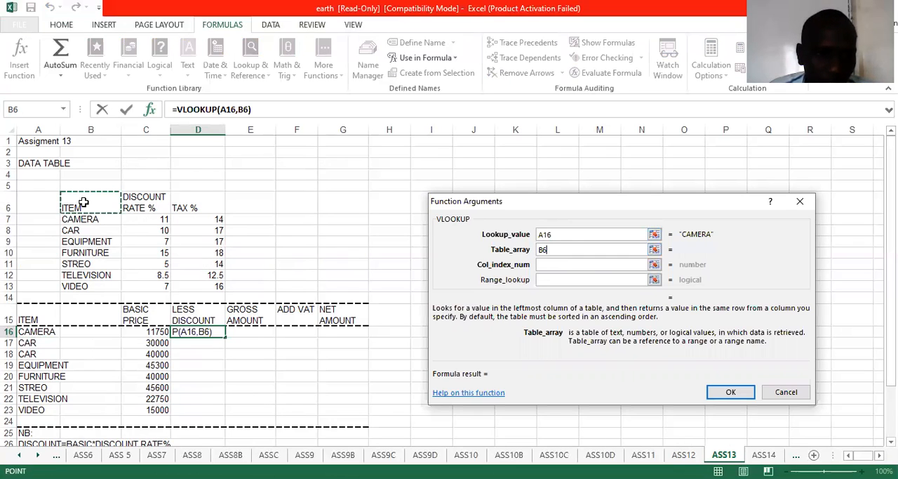
pyautogui.moveTo(83, 202); pyautogui.dragTo(223, 285)
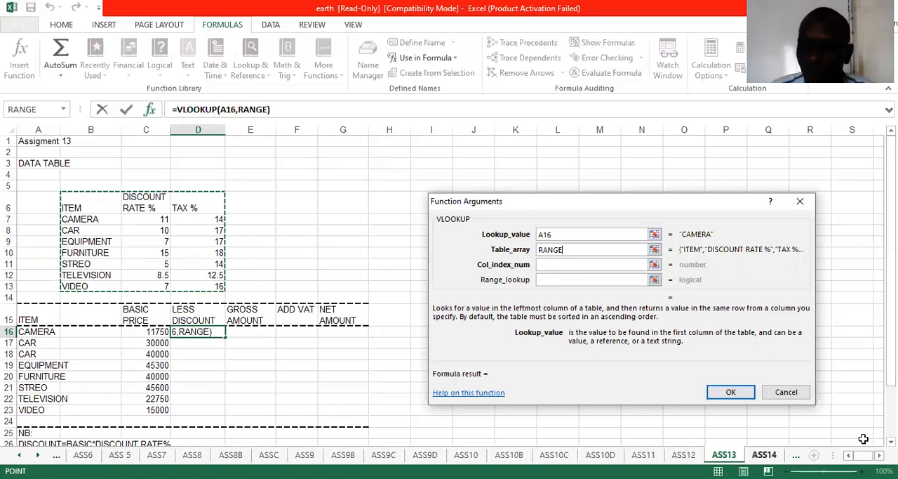
pyautogui.click(804, 393)
pyautogui.moveTo(67, 197); pyautogui.dragTo(211, 283)
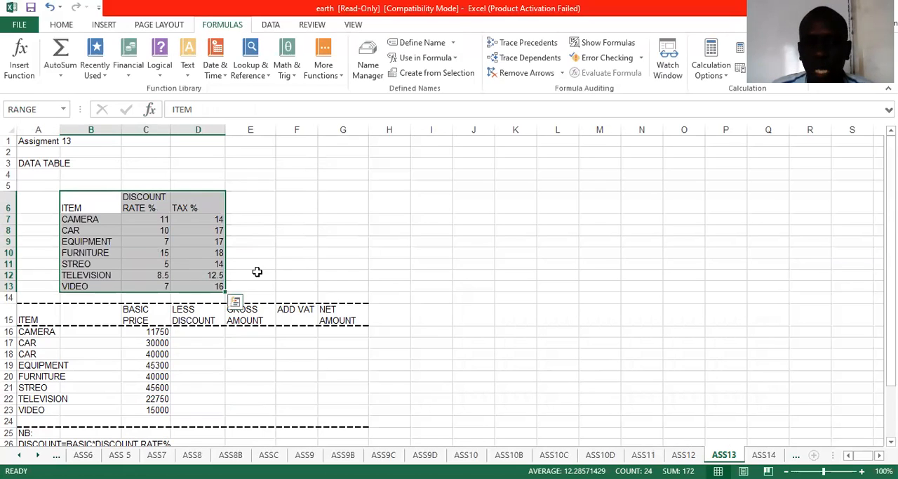
# Step: Build a VLOOKUP in D16 with lookup value A16, the data table B6:D13 (RANGE) as table array and column index 2
pyautogui.click(211, 331)
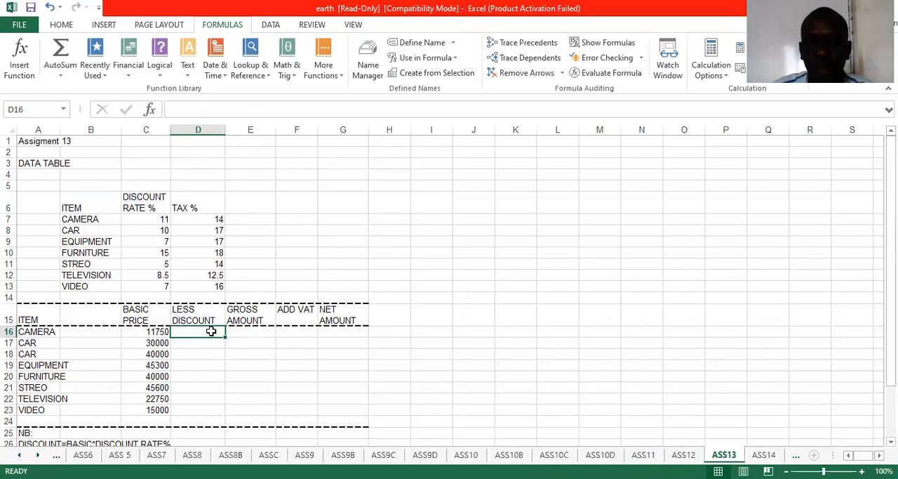
pyautogui.click(251, 63)
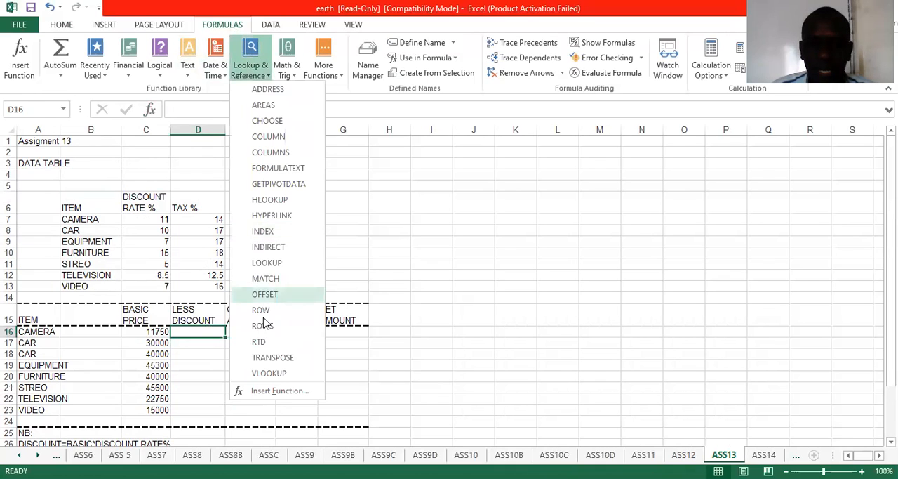
pyautogui.click(270, 372)
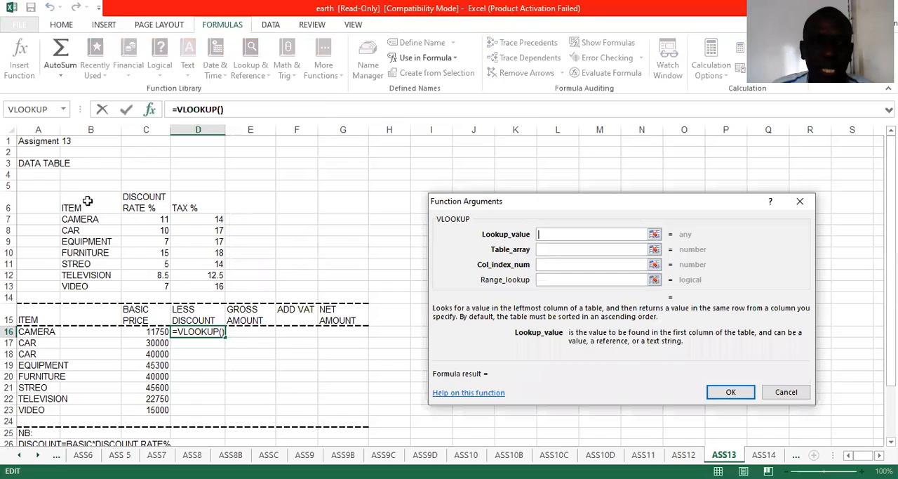
pyautogui.click(43, 331)
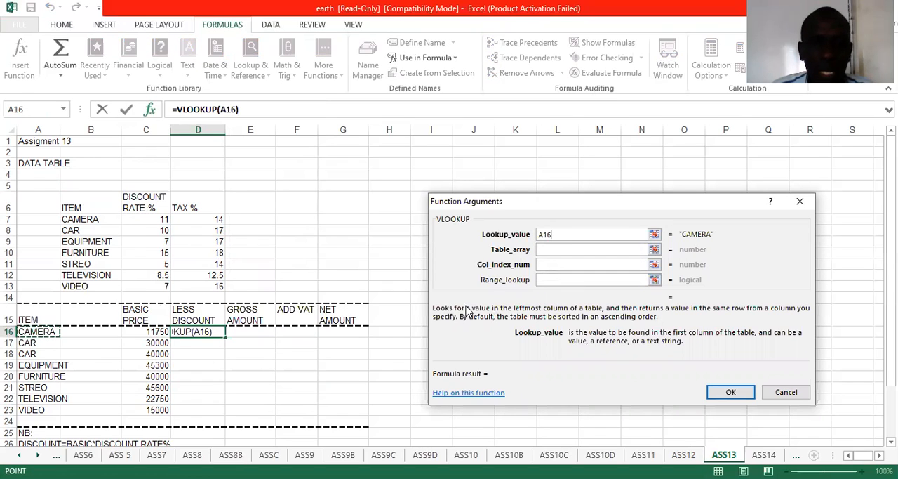
pyautogui.click(554, 248)
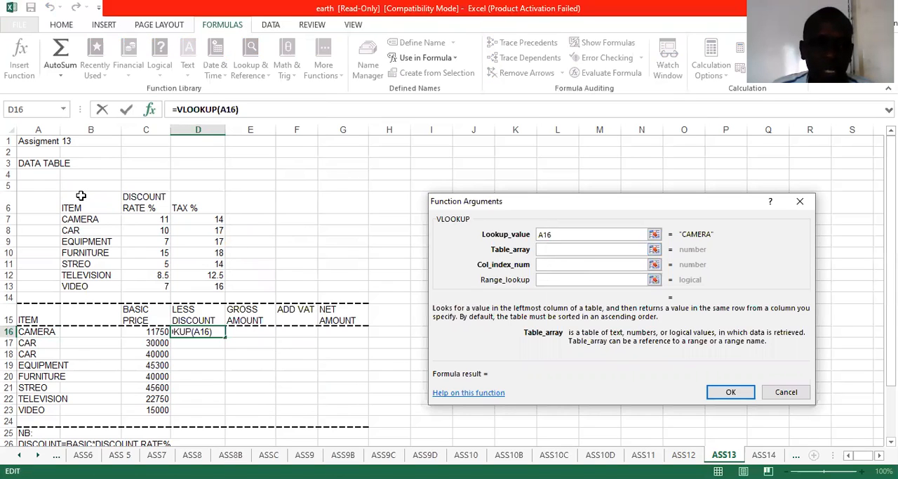
pyautogui.moveTo(81, 195); pyautogui.dragTo(211, 286)
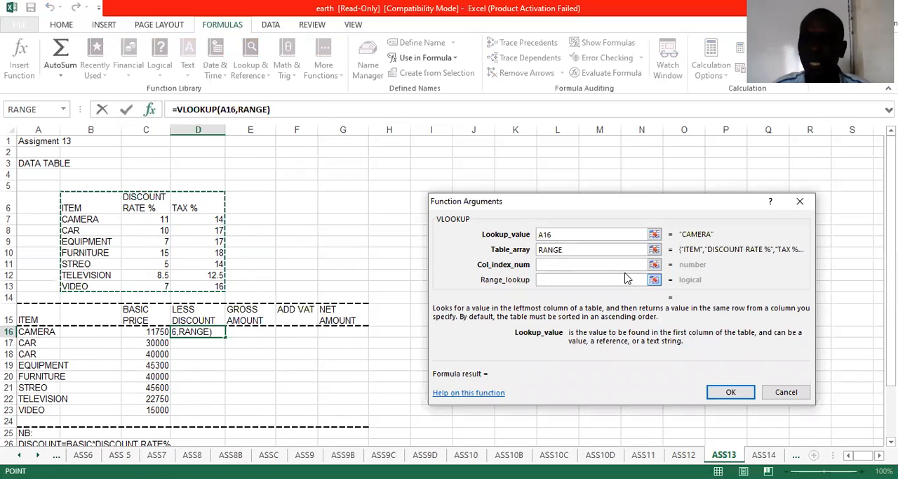
pyautogui.click(610, 266)
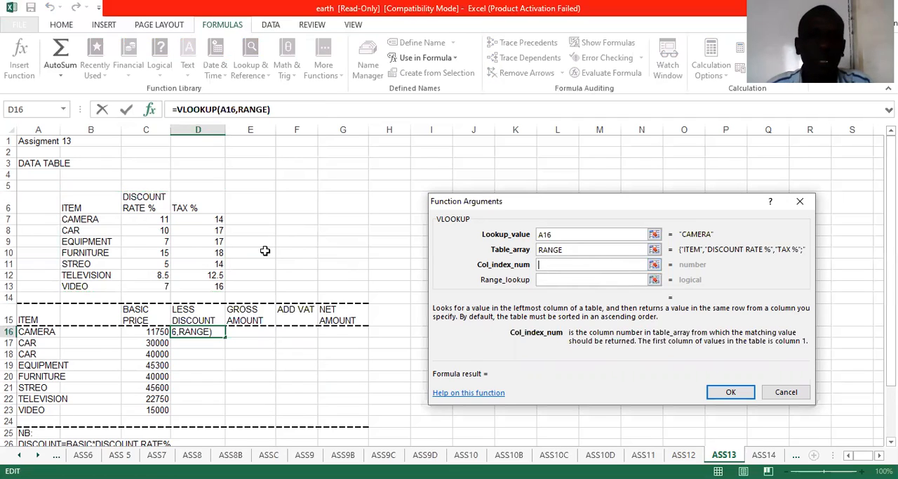
pyautogui.write('2')
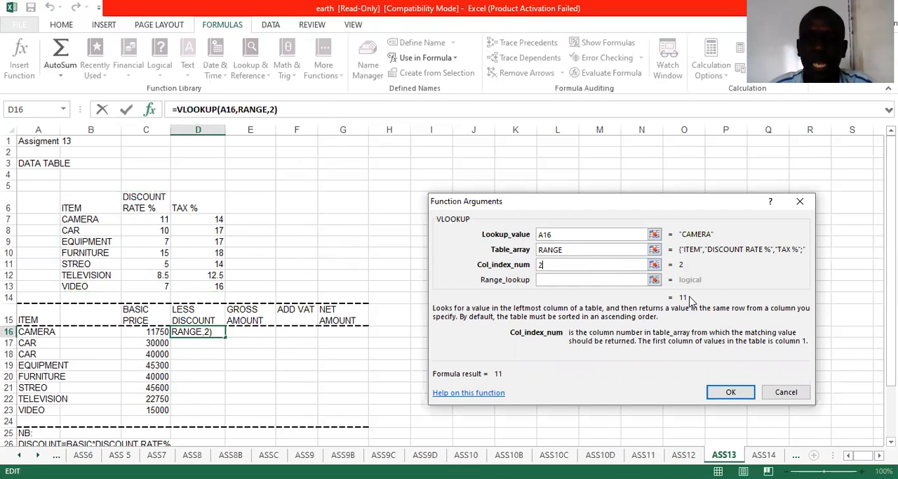
# Step: Extend the D16 formula to =VLOOKUP(A16,RANGE,2)%*C16 and fill it down to D23
pyautogui.click(298, 109)
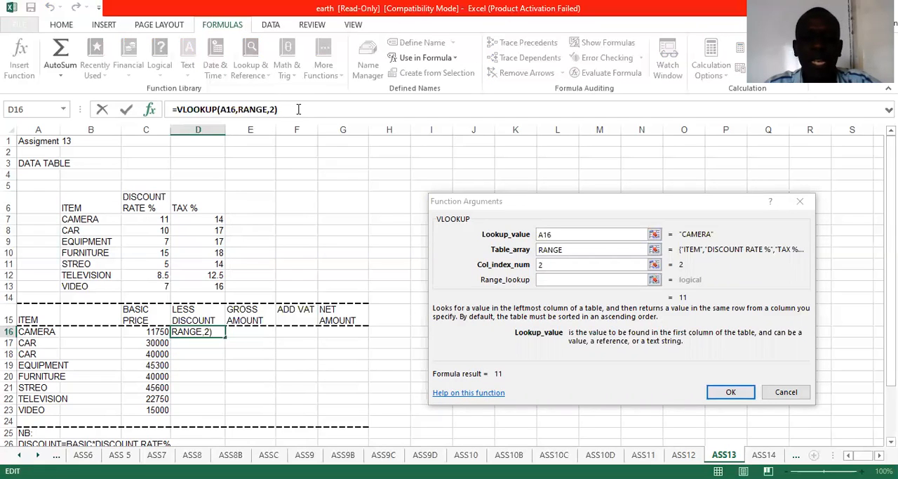
pyautogui.click(299, 108)
pyautogui.write('%')
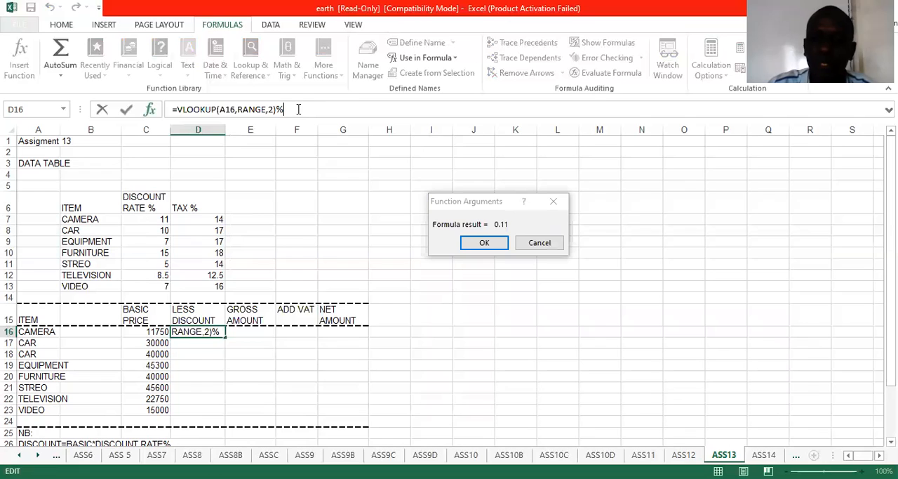
pyautogui.write('*')
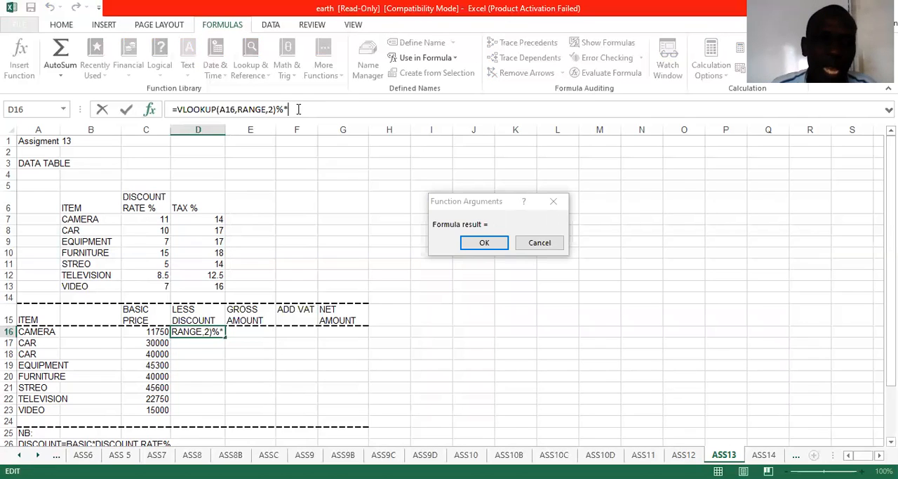
pyautogui.click(154, 331)
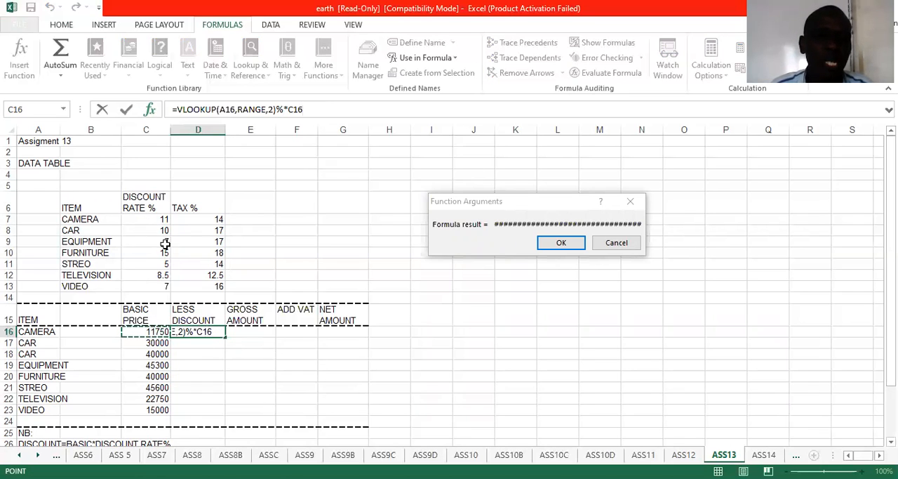
pyautogui.click(562, 242)
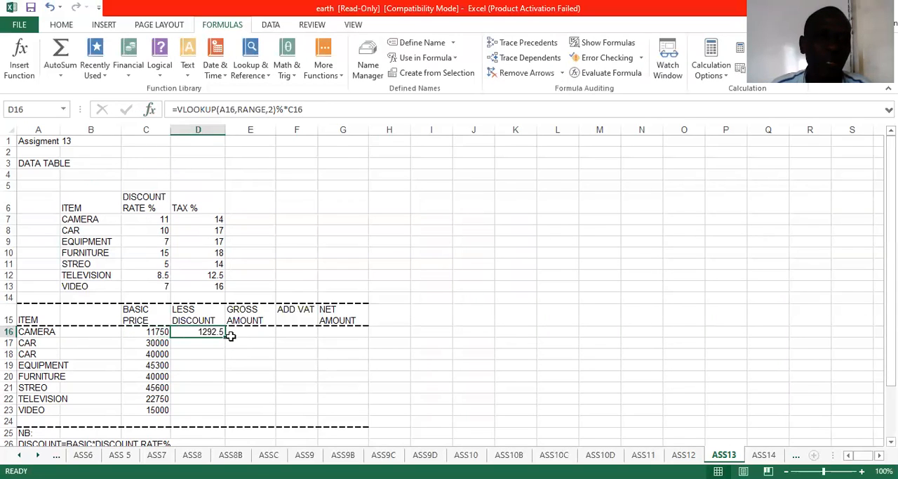
pyautogui.moveTo(224, 337); pyautogui.dragTo(232, 415)
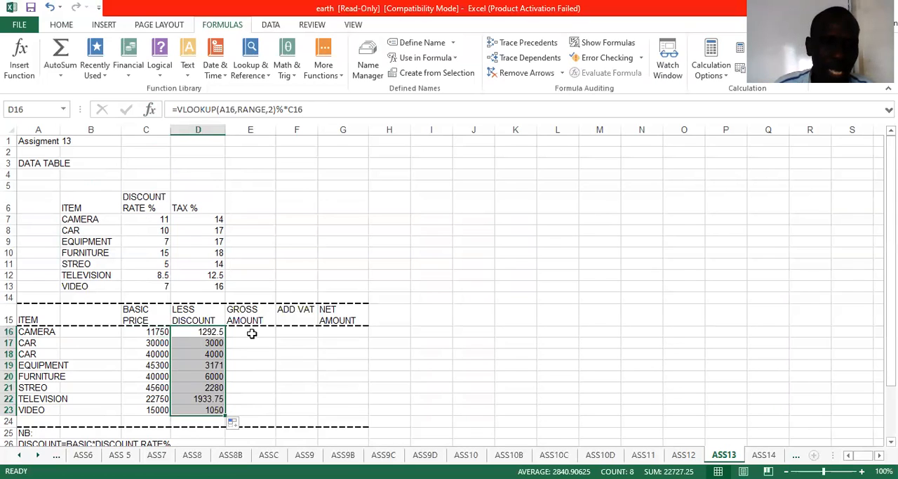
# Step: Calculate GROSS AMOUNT in E16 as basic price minus discount, =C16-D16, and fill it down to E23
pyautogui.click(251, 332)
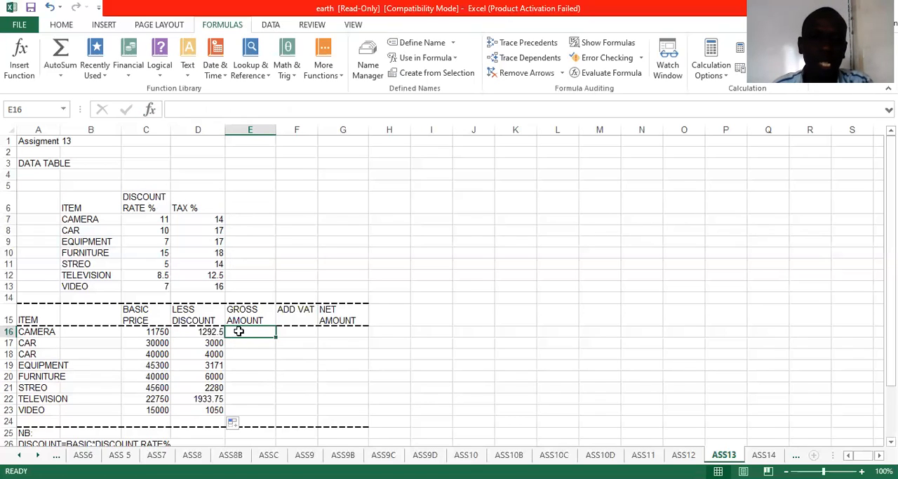
pyautogui.write('=')
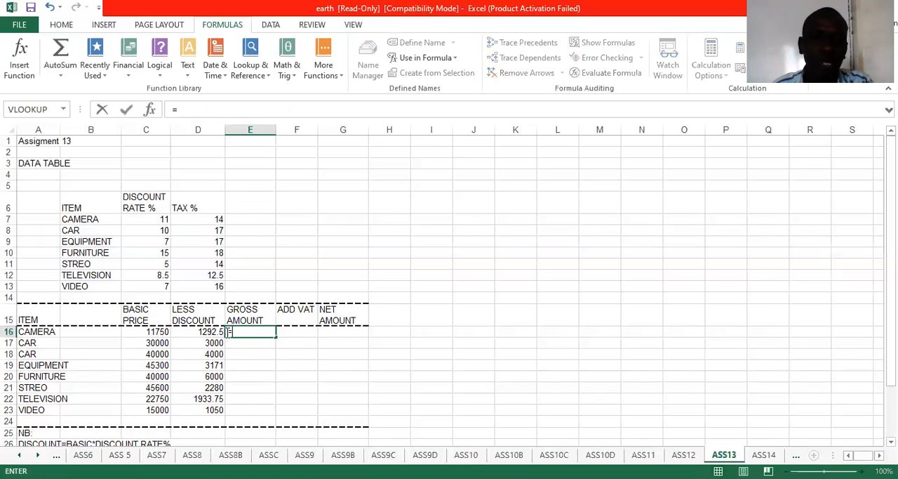
pyautogui.click(152, 332)
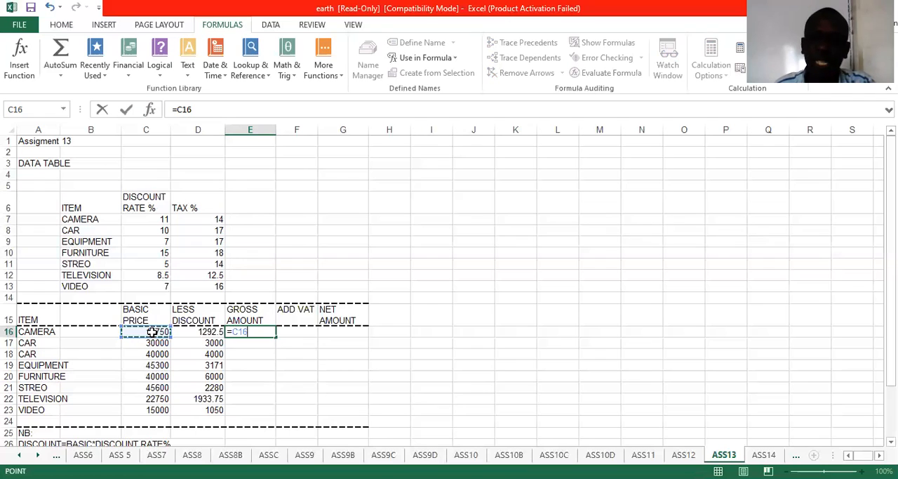
pyautogui.write('-')
pyautogui.click(185, 335)
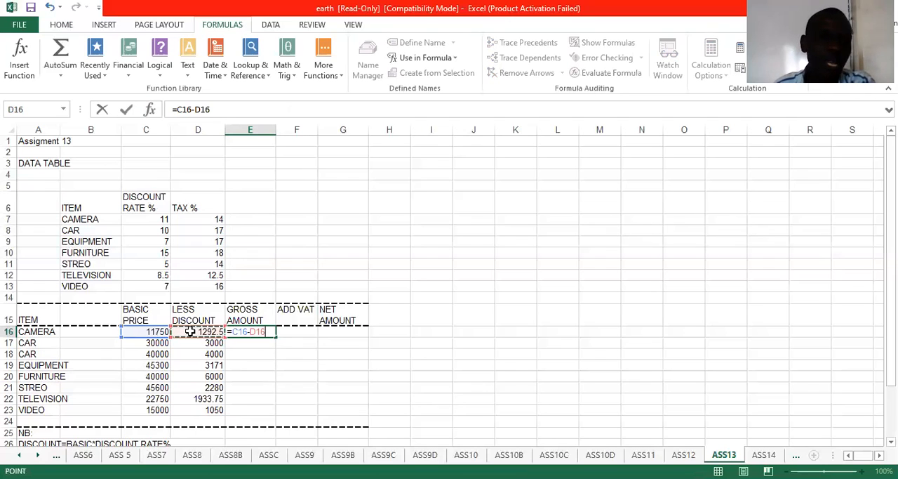
pyautogui.click(126, 115)
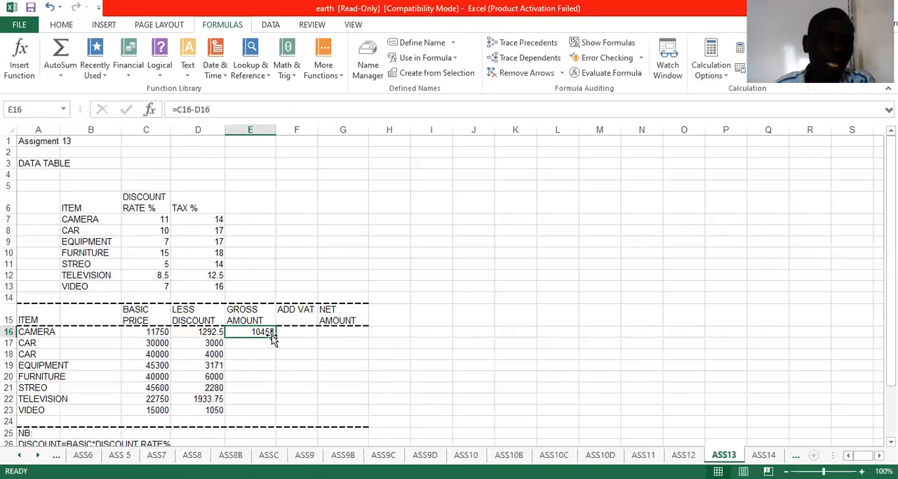
pyautogui.moveTo(276, 337); pyautogui.dragTo(273, 415)
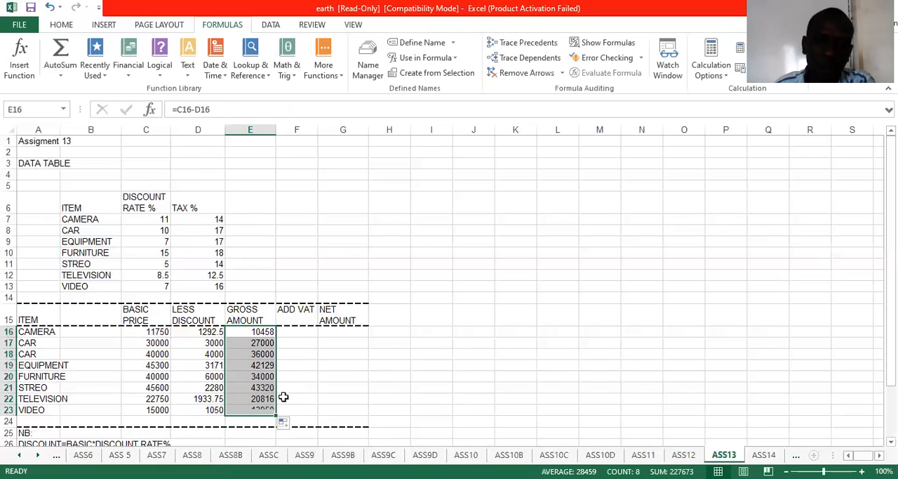
# Step: Build a VLOOKUP in F16 under ADD VAT with lookup value A16, the data table B6:D13 (RANGE) as table array and column index 3
pyautogui.click(302, 332)
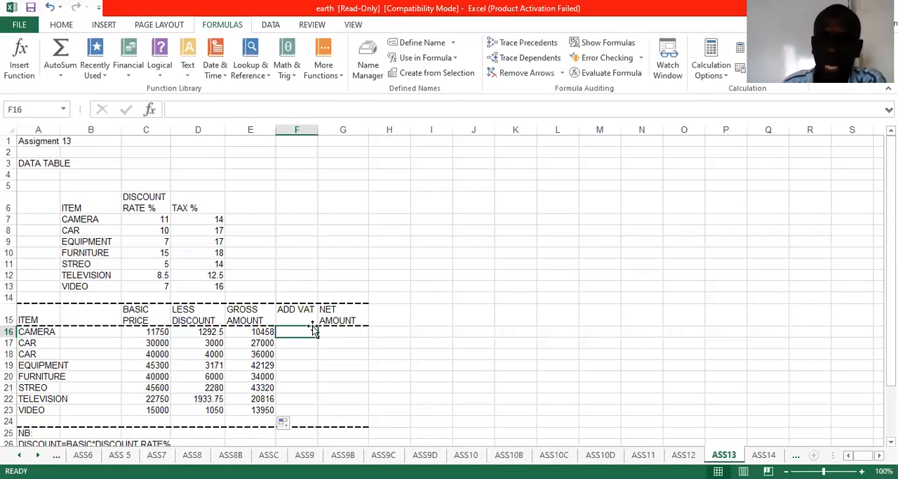
pyautogui.click(252, 74)
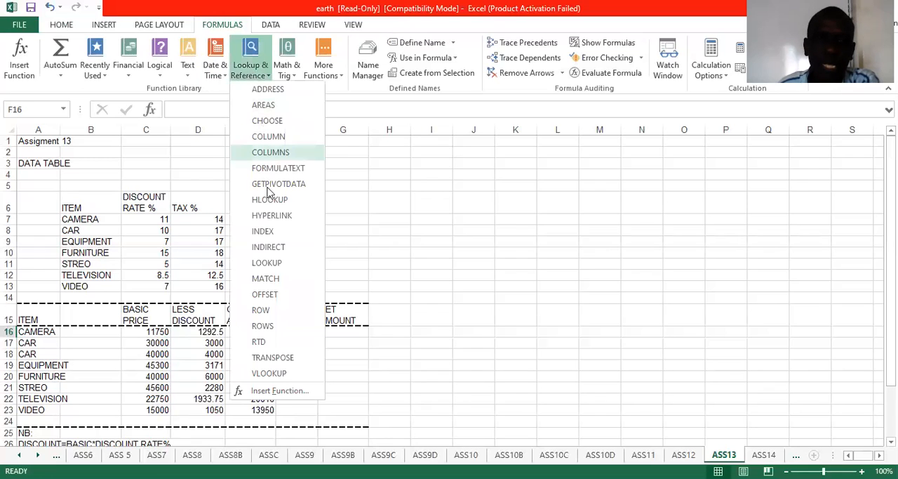
pyautogui.click(269, 372)
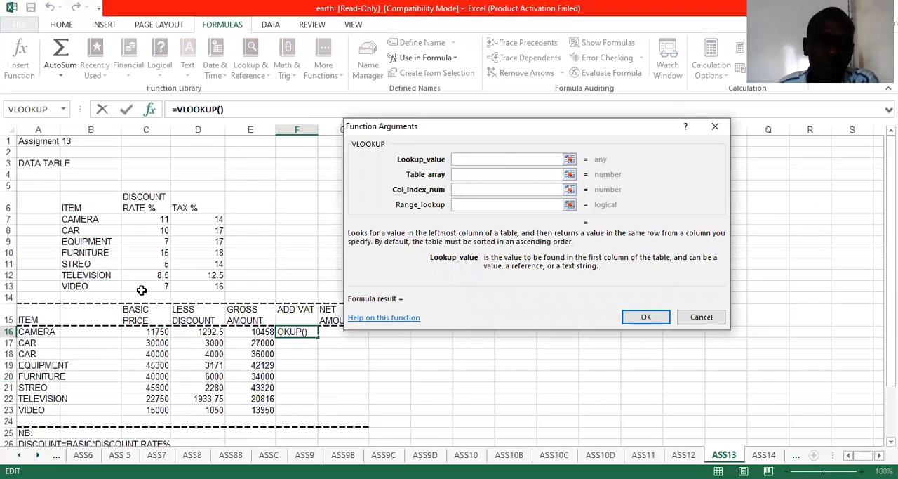
pyautogui.click(35, 336)
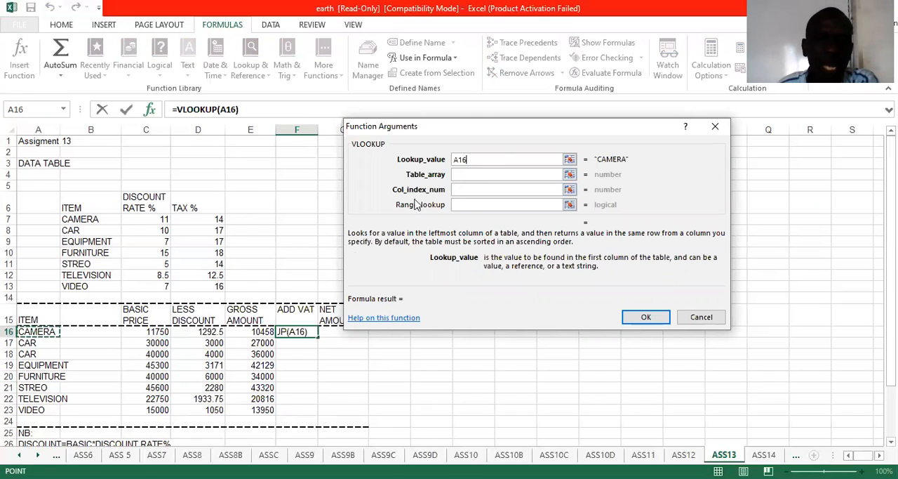
pyautogui.click(454, 174)
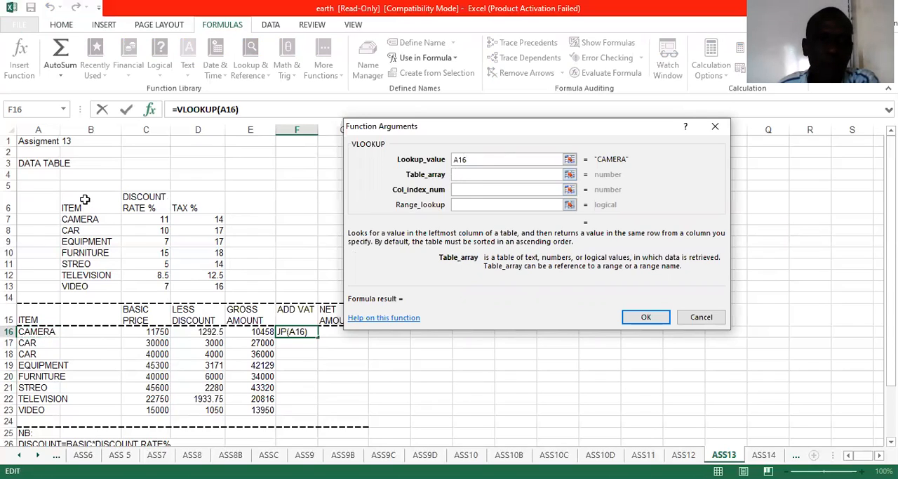
pyautogui.moveTo(84, 200); pyautogui.dragTo(214, 286)
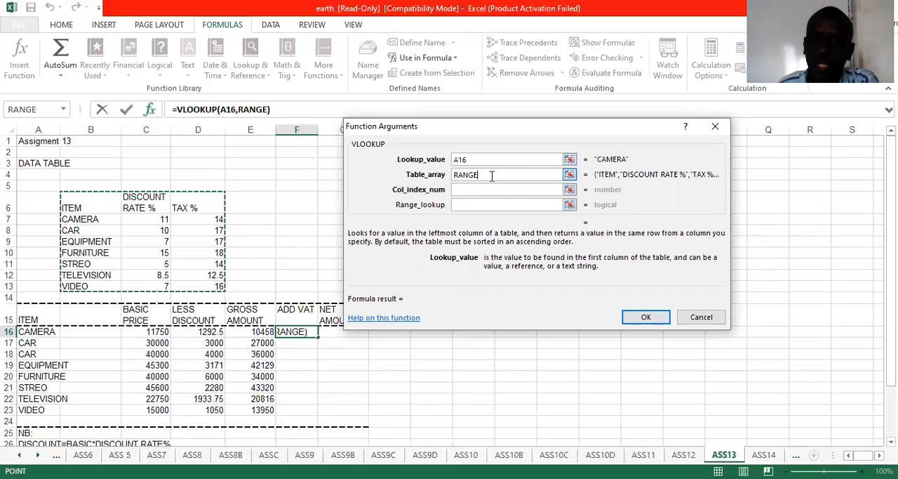
pyautogui.click(469, 190)
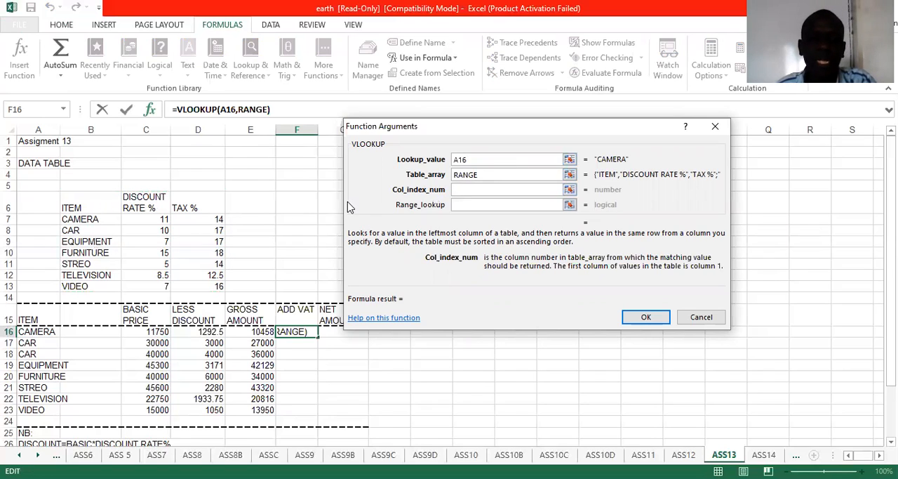
pyautogui.write('3')
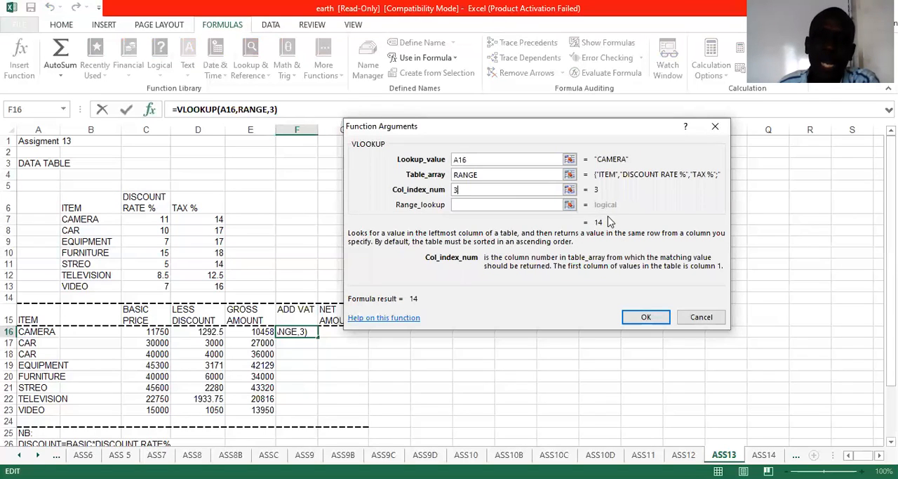
# Step: Extend the F16 formula to =VLOOKUP(A16,RANGE,3)%*E16 and fill it down to F23
pyautogui.click(295, 113)
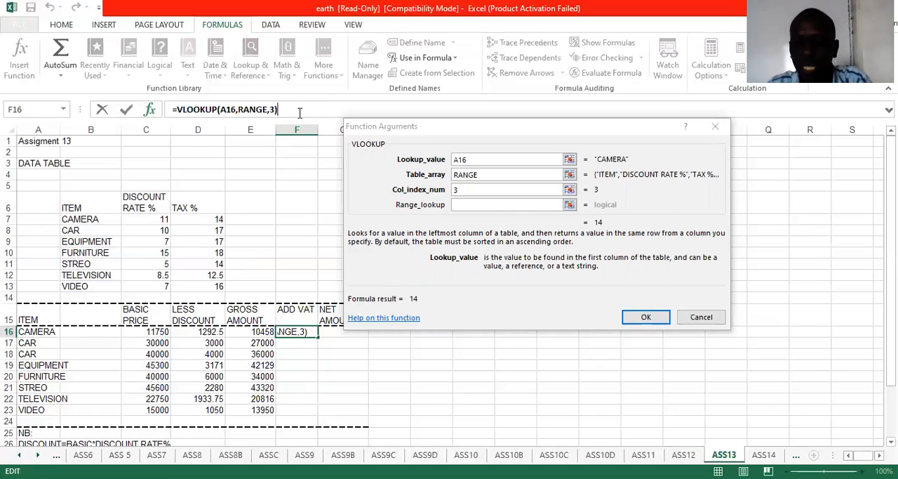
pyautogui.write('%*')
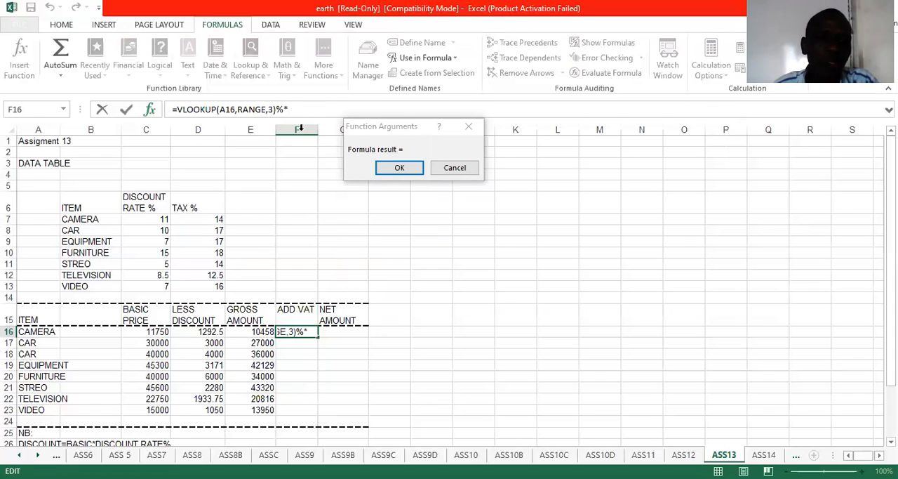
pyautogui.click(261, 334)
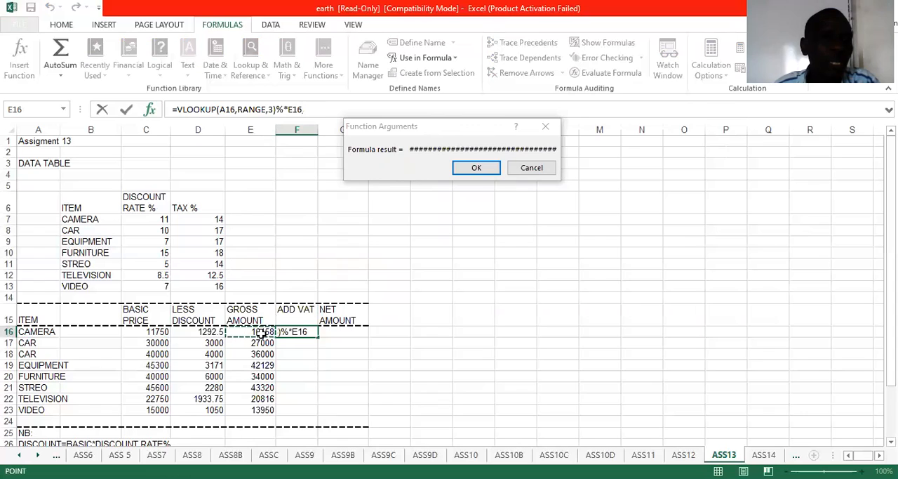
pyautogui.click(474, 164)
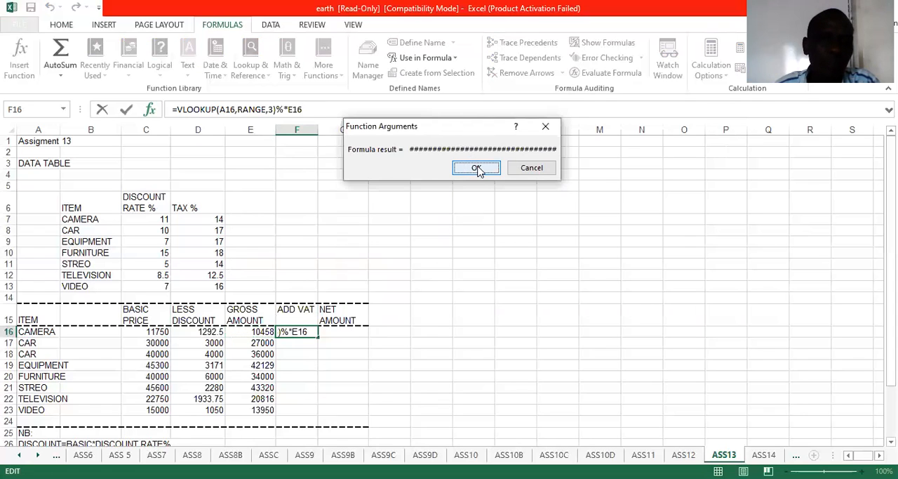
pyautogui.click(481, 168)
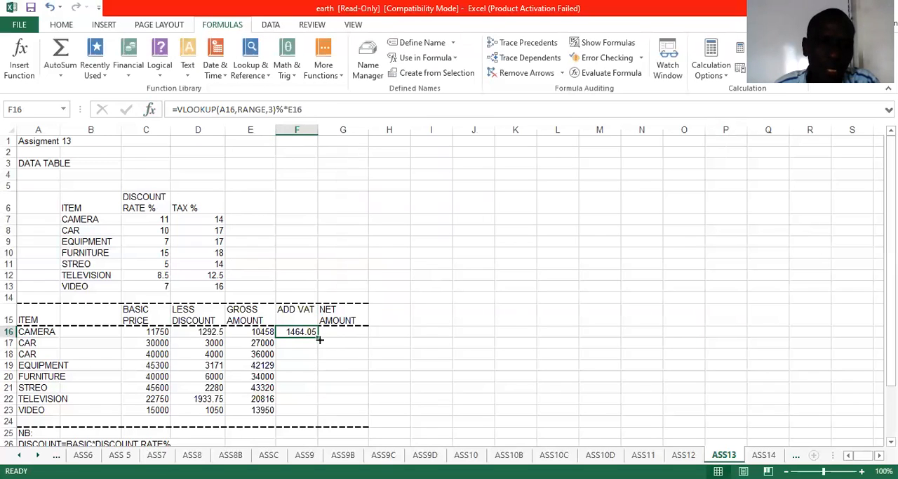
pyautogui.moveTo(317, 338); pyautogui.dragTo(326, 422)
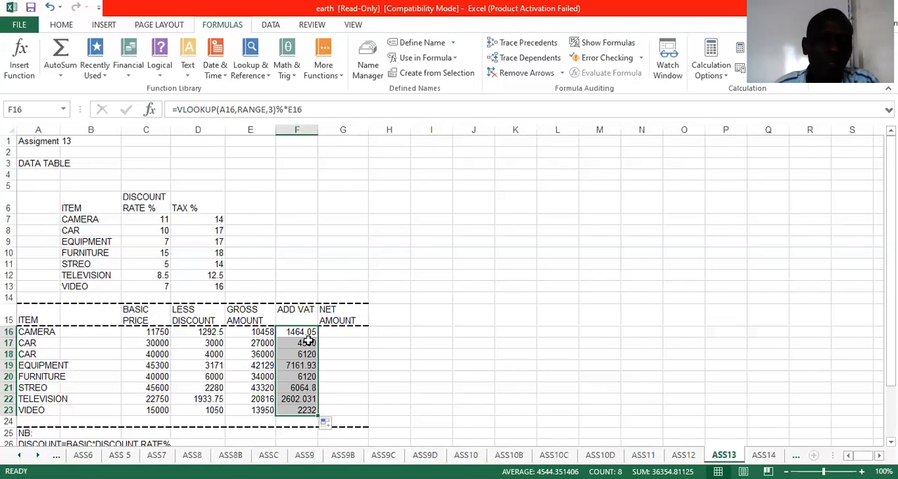
# Step: Calculate NET AMOUNT in G16 as gross amount plus VAT, =E16+F16, and fill it down to G23
pyautogui.click(342, 333)
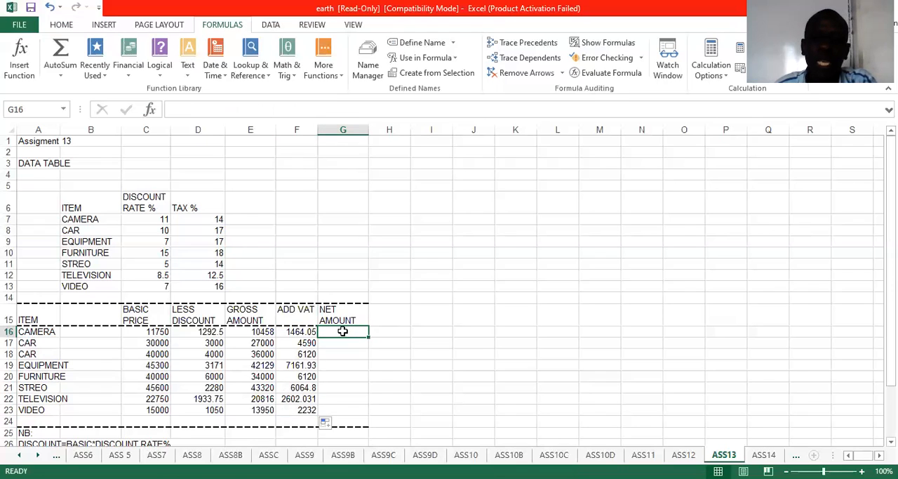
pyautogui.write('=')
pyautogui.click(266, 334)
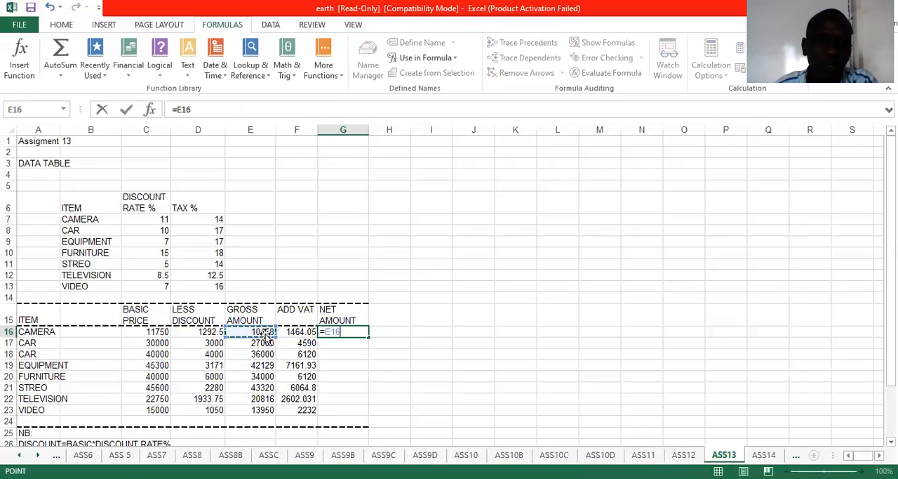
pyautogui.write('+')
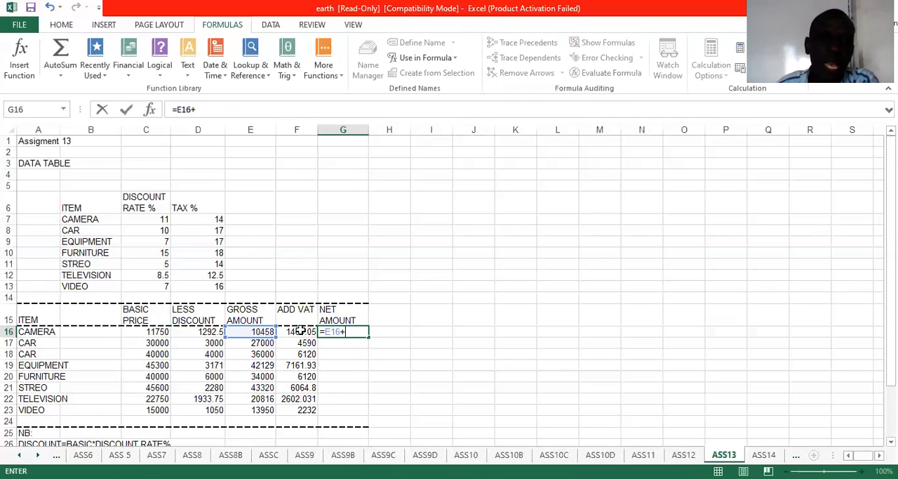
pyautogui.click(300, 332)
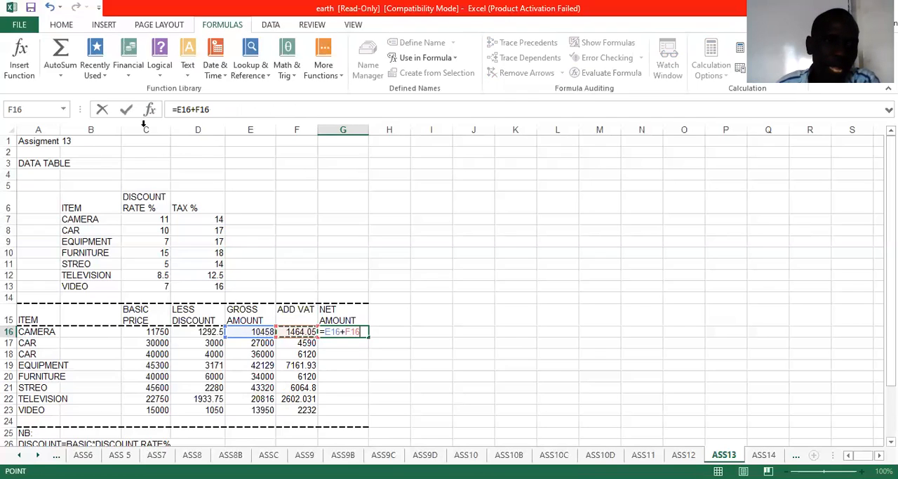
pyautogui.click(127, 110)
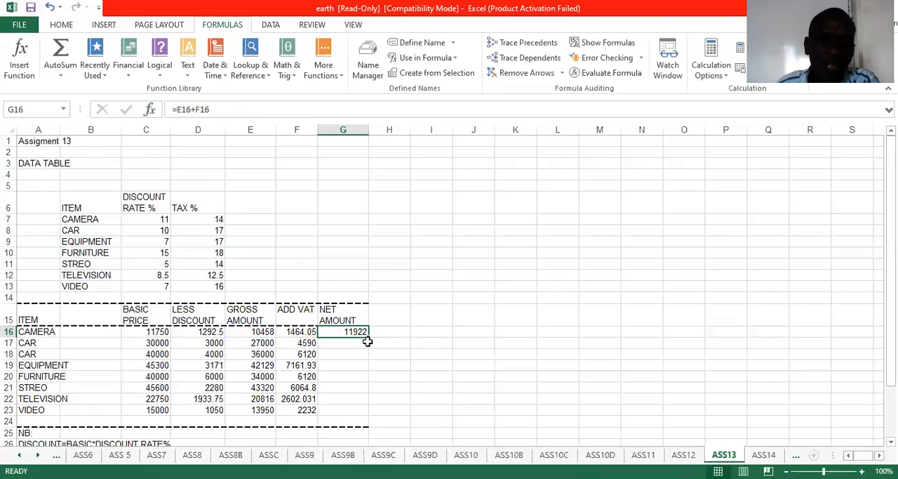
pyautogui.moveTo(369, 340); pyautogui.dragTo(368, 417)
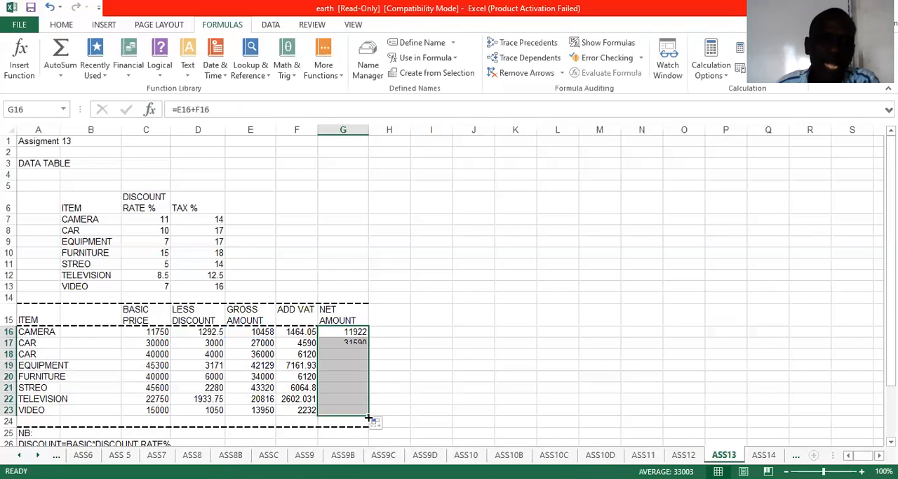
pyautogui.click(431, 351)
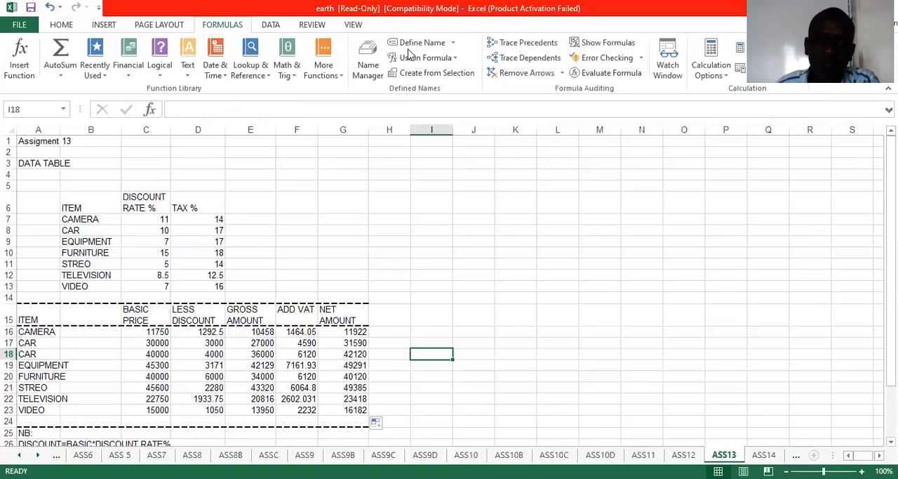